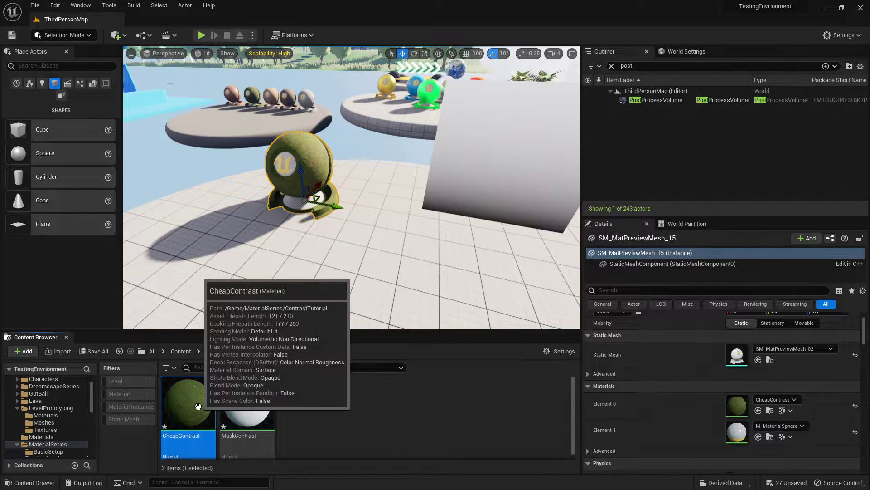
Open the CheapContrast material in the material editor and maximize its window.
double_click(211, 420)
double_click(400, 4)
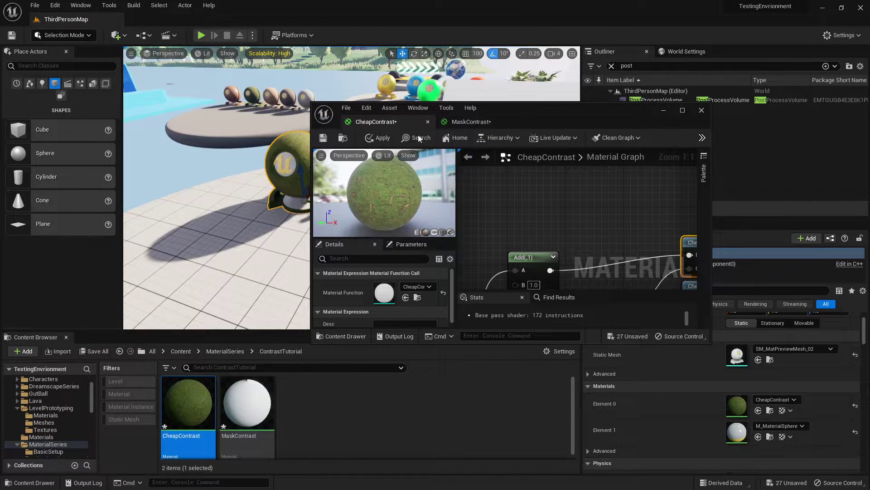
left_click_drag(596, 105, 613, 2)
Examine the CheapContrast, CheapContrast_RGB and Contrast_Preserve_Color nodes in the material graph.
right_click_drag(415, 287, 521, 255)
left_click(521, 254)
right_click_drag(460, 264, 481, 232)
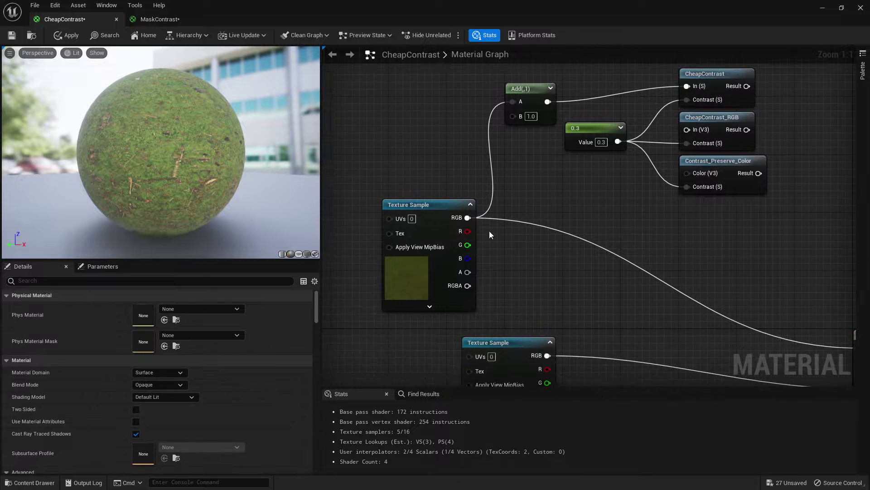
right_click_drag(794, 85, 621, 170)
left_click_drag(508, 115, 673, 332)
left_click(634, 300)
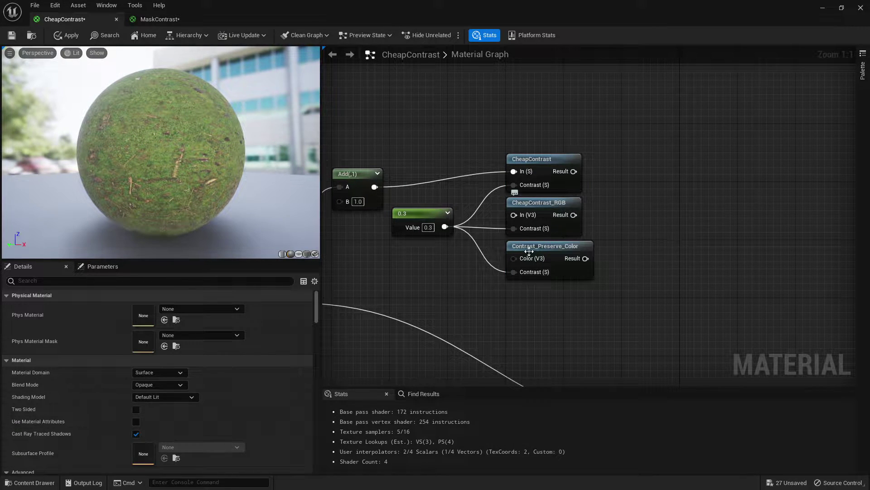
mouse_move(537, 252)
right_click_drag(720, 211, 646, 235)
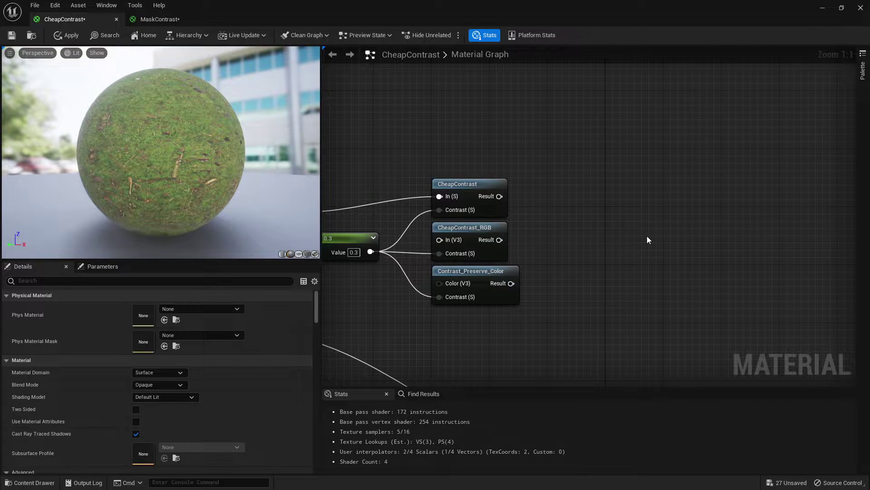
Search the node list for "contrast", add a Contrast_Preserve_Color node in empty graph space and delete it again.
right_click(634, 166)
type("che")
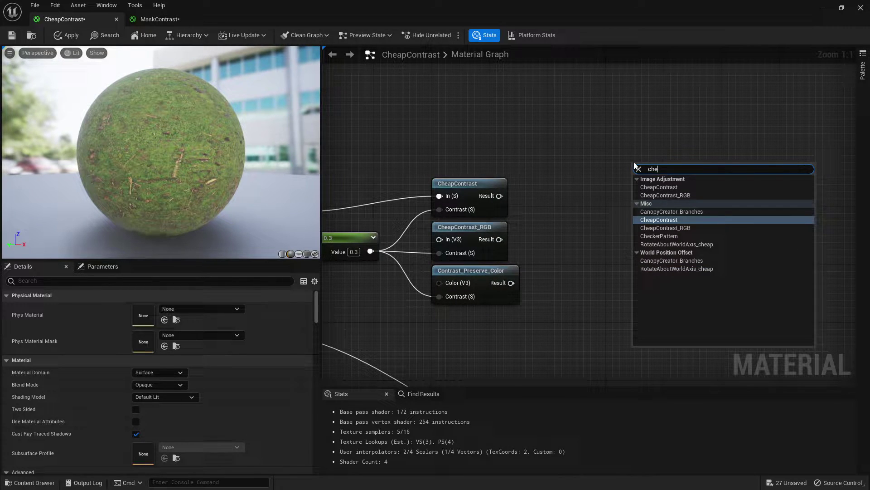
key("BackSpace")
key("BackSpace")
key("BackSpace")
type("contrast")
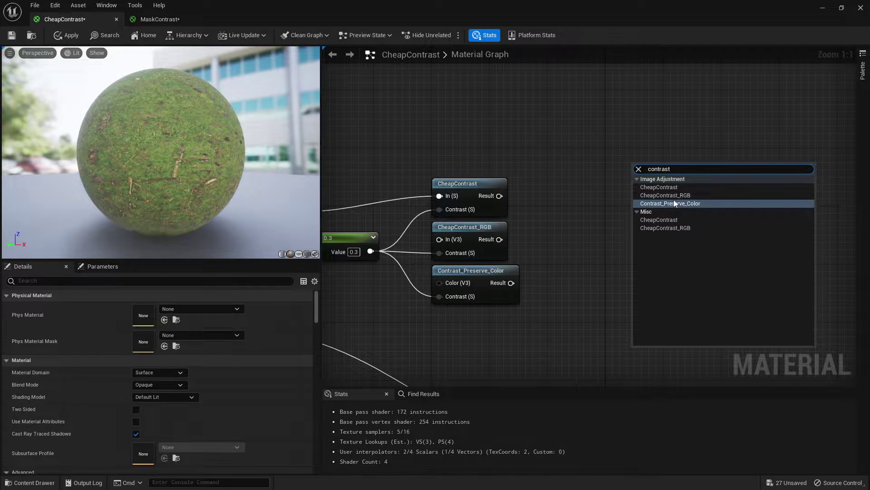
left_click(674, 203)
left_click_drag(583, 107, 715, 202)
key("Delete")
Connect the Texture Sample's RGB output to CheapContrast's In input and start previewing the CheapContrast node.
right_click_drag(508, 222, 642, 218)
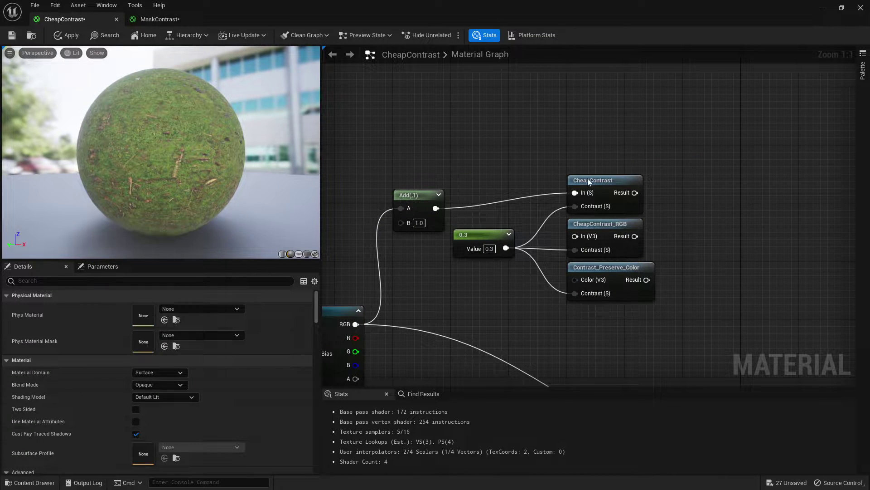
left_click(599, 183)
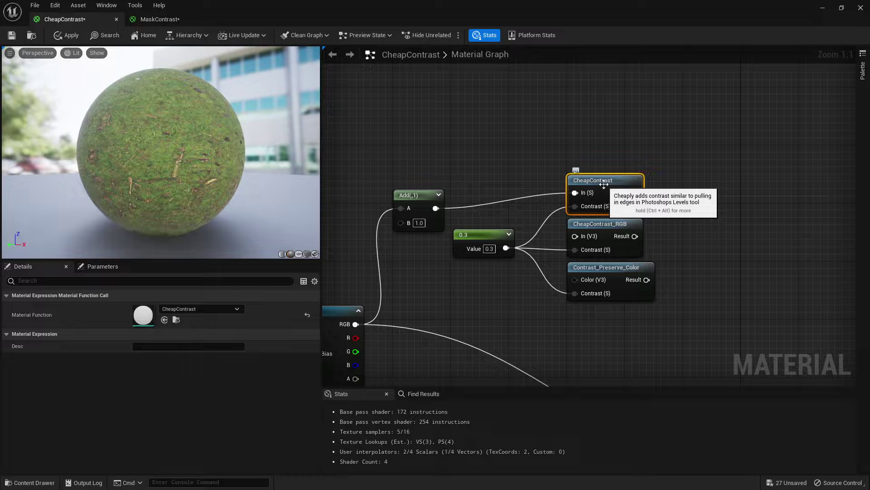
right_click_drag(489, 146, 557, 125)
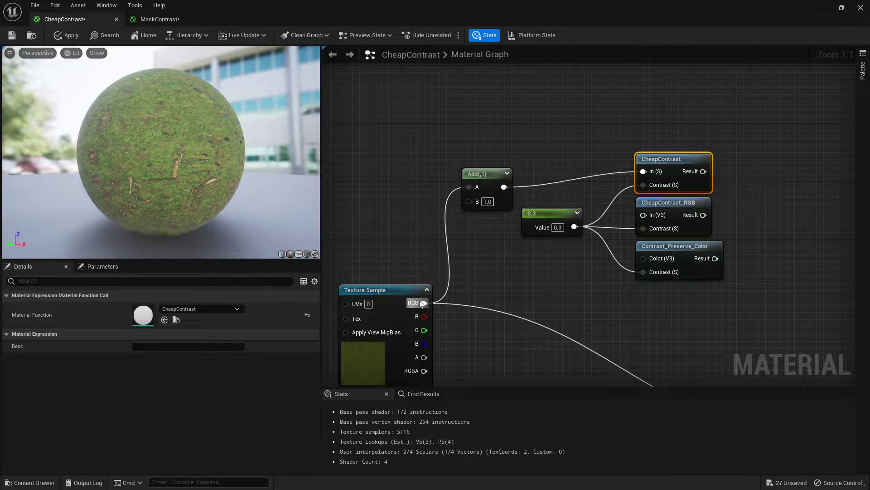
left_click_drag(424, 303, 644, 172)
right_click(647, 172)
left_click(675, 176)
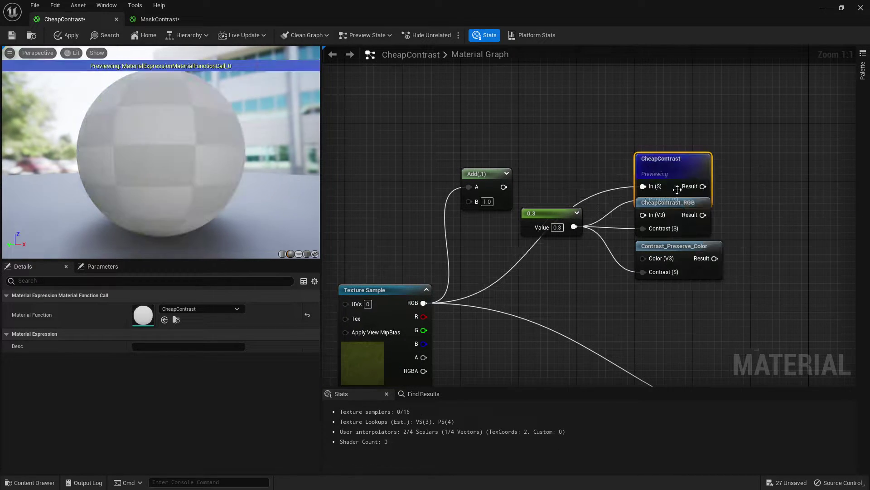
Set the constant feeding the contrast inputs to 0.
left_click(547, 219)
left_click(184, 304)
type("0")
key("Return")
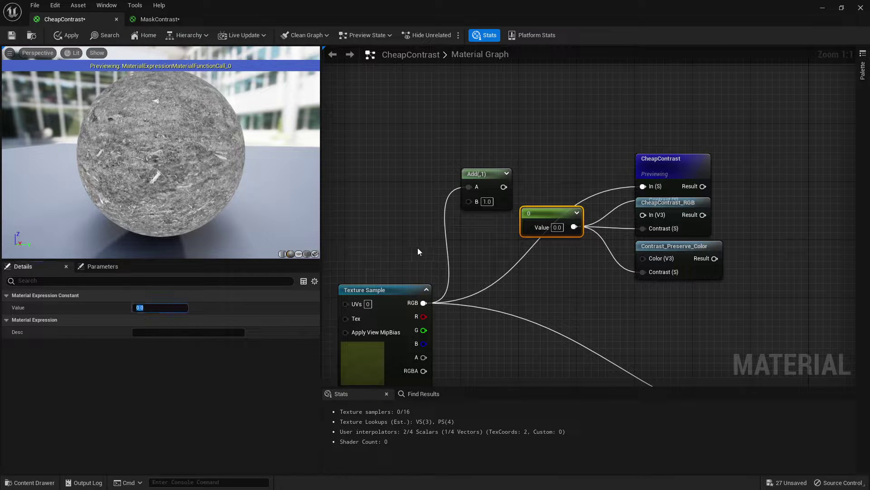
Move the CheapContrast node clear of CheapContrast_RGB and set the repositioned contrast constant to 0.2.
left_click_drag(662, 174, 662, 138)
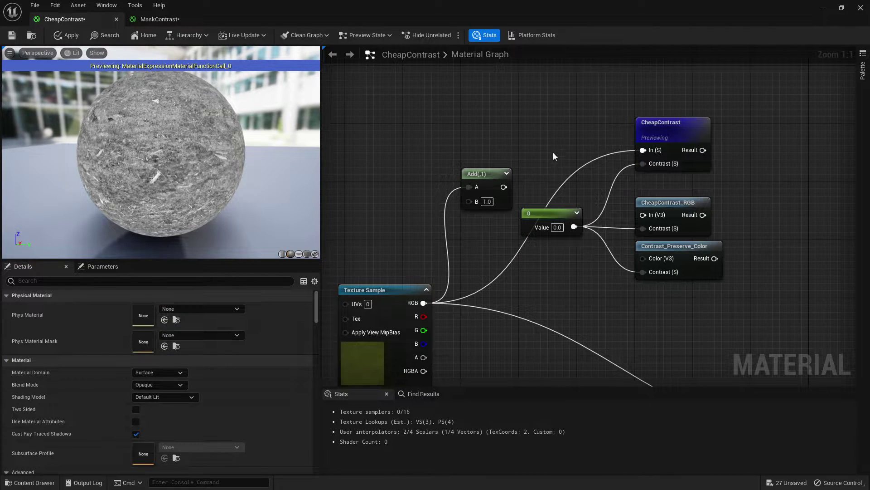
mouse_move(543, 233)
left_mouse_down()
mouse_move(547, 216)
mouse_move(534, 245)
left_mouse_up()
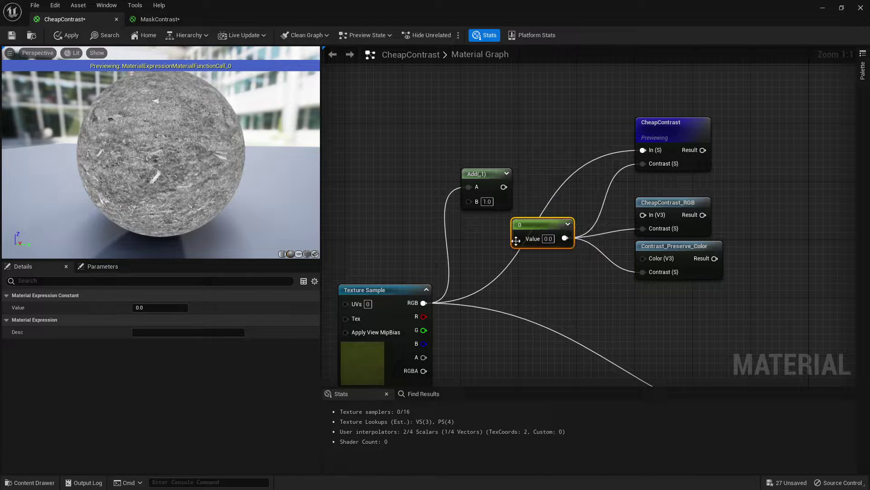
left_click(159, 307)
type("0.2")
key("Return")
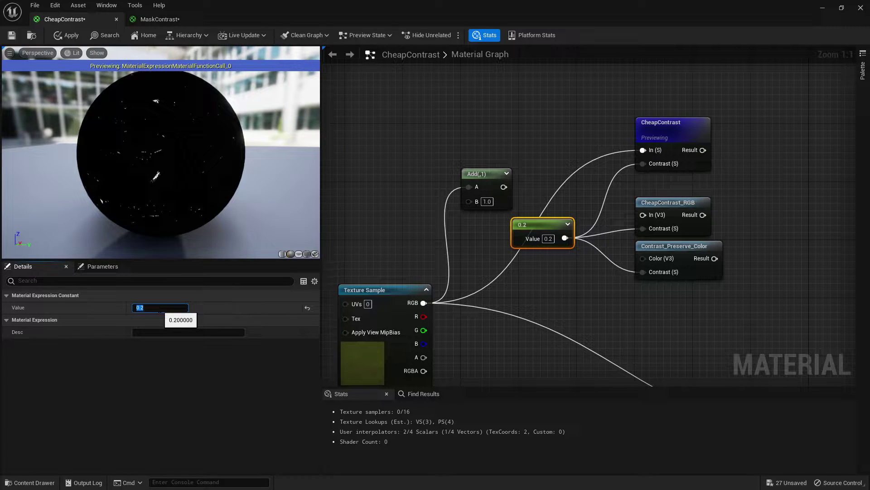
Insert a new Add node between the Texture Sample's RGB output and CheapContrast's In input, and delete the old Add node.
left_click(443, 125)
key("a")
left_click(442, 127)
left_click_drag(423, 303, 643, 150)
left_click(508, 178)
key("Delete")
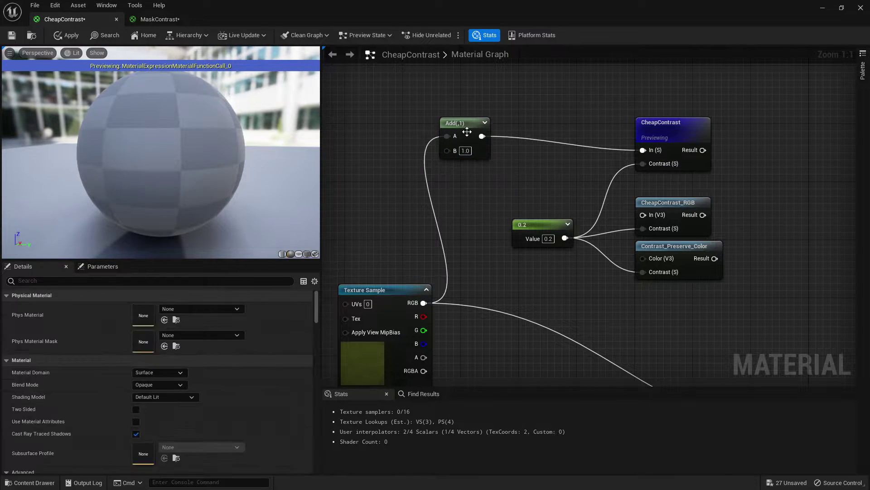
Set the Add node's Const B to 0.3.
left_click(467, 132)
left_click(162, 322)
key("BackSpace")
type("0.3")
key("Return")
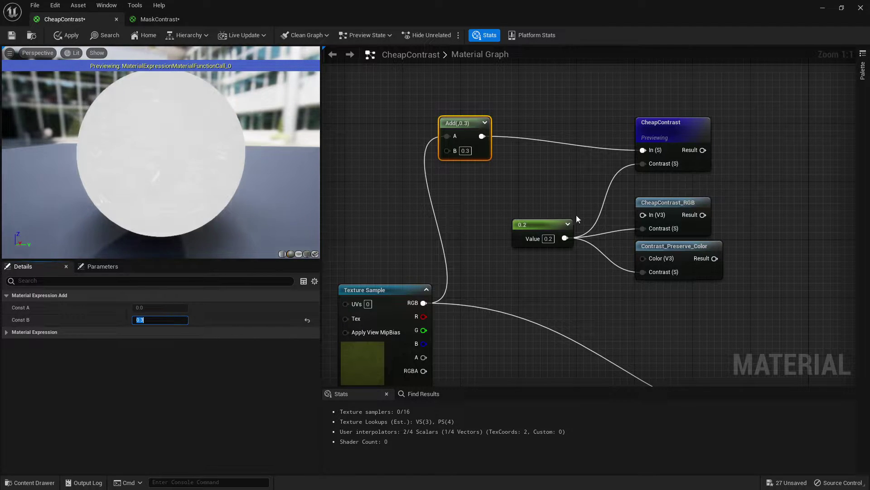
Set the constant feeding the contrast inputs to 0.5.
left_click(551, 225)
left_click(150, 308)
key("BackSpace")
type("0.5")
key("Return")
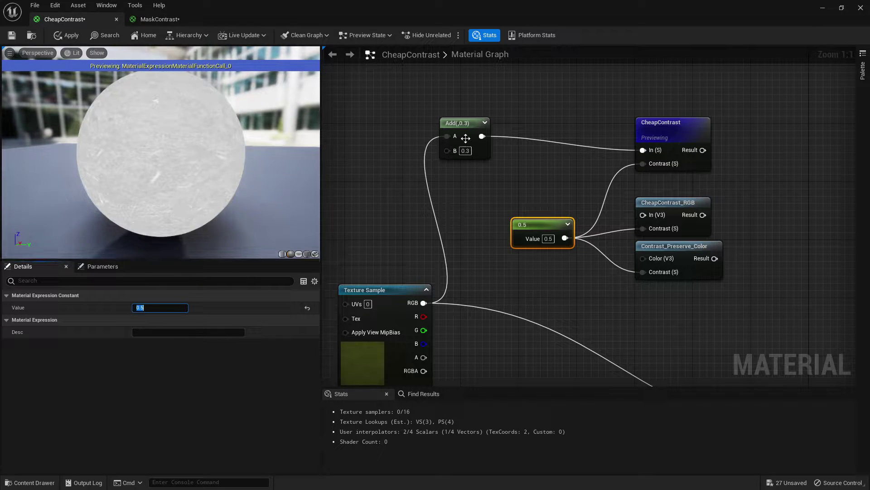
Set the Add node's Const B to 0.2 and inspect the preview sphere.
left_click(466, 136)
left_click(155, 320)
type(".2")
key("Return")
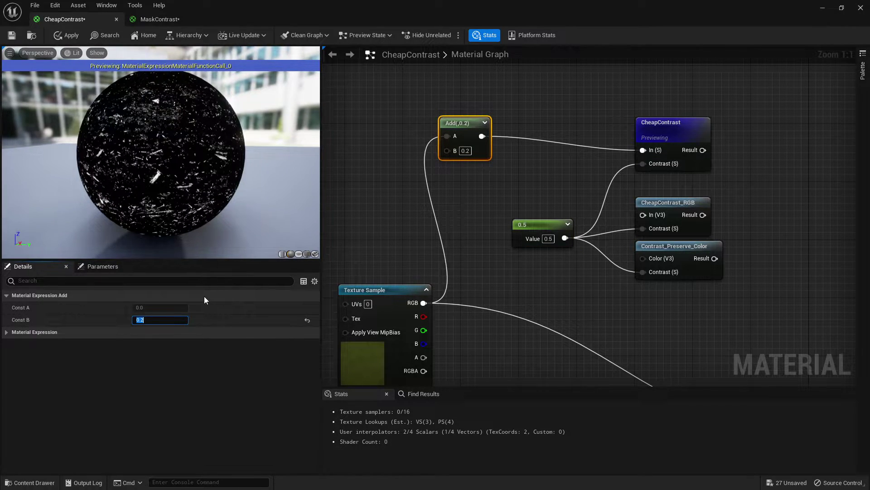
left_click_drag(74, 111, 176, 116)
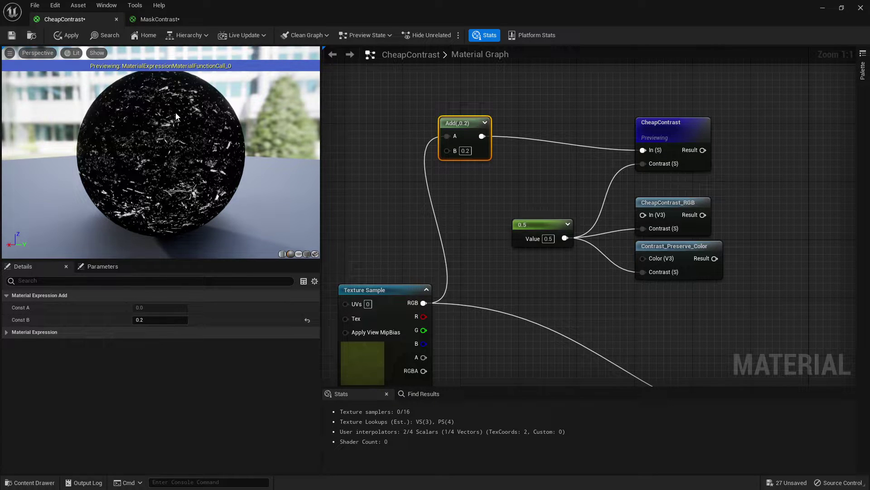
Examine the albedo Texture Sample and how it feeds the Add and CheapContrast nodes in the graph.
right_click_drag(410, 311, 490, 216)
left_click_drag(516, 154, 369, 313)
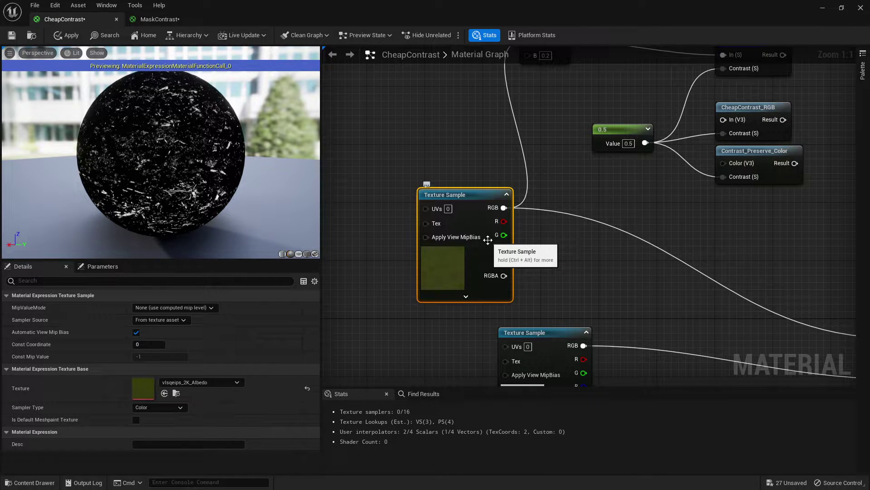
right_click_drag(493, 104, 459, 180)
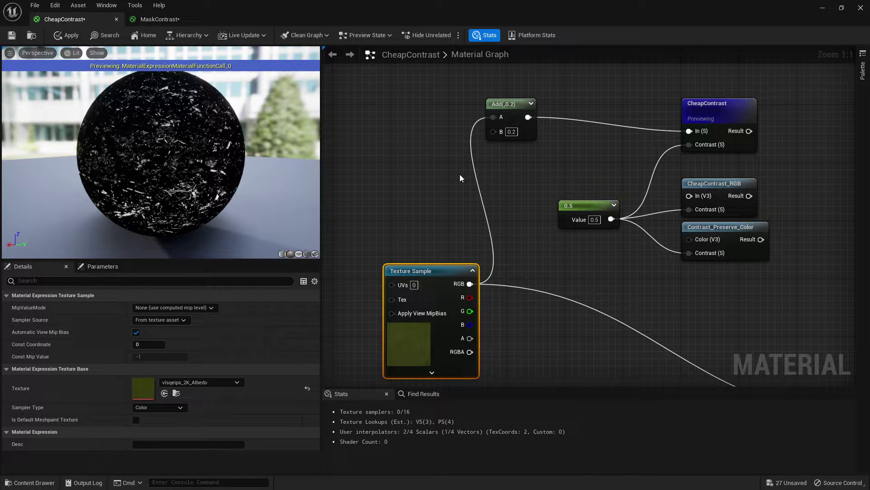
right_click_drag(651, 125, 595, 129)
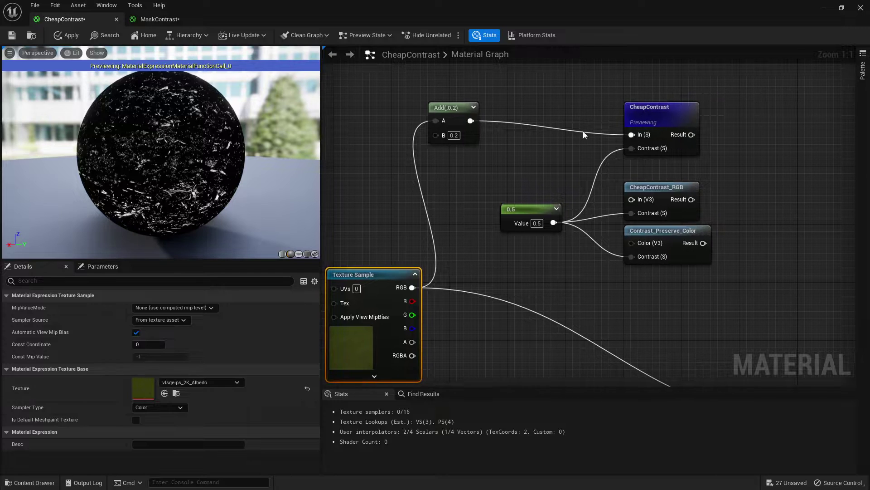
left_click(662, 122)
right_click_drag(719, 164, 669, 145)
left_click_drag(650, 118, 579, 179)
right_click_drag(557, 120, 585, 253)
left_click(582, 248)
right_click_drag(539, 131, 532, 205)
right_click_drag(635, 134, 566, 146)
right_click_drag(502, 198, 493, 175)
left_click(652, 150)
Switch to the MaskContrast material, move its editor window aside and inspect the gradient plane in the level.
left_click(174, 21)
left_click_drag(314, 9, 591, 158)
left_click_drag(641, 170, 796, 186)
right_click_drag(493, 173, 466, 156)
left_click(490, 174)
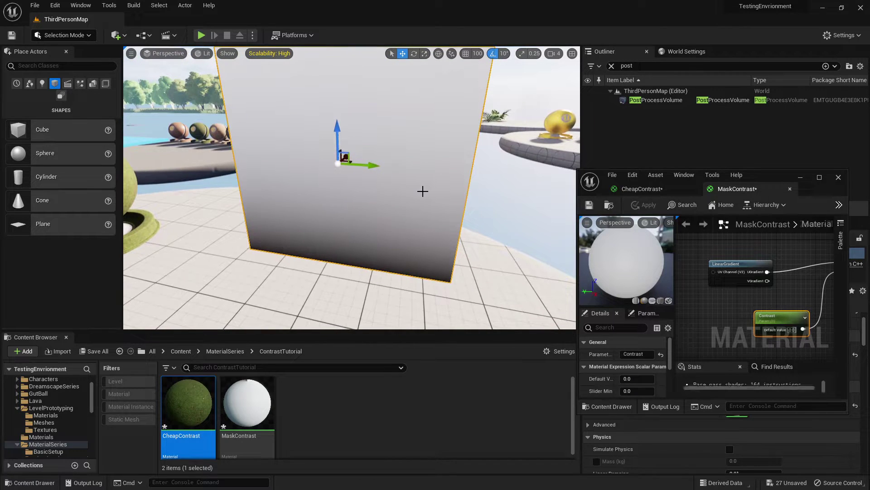
right_click_drag(350, 279, 350, 254)
key("s")
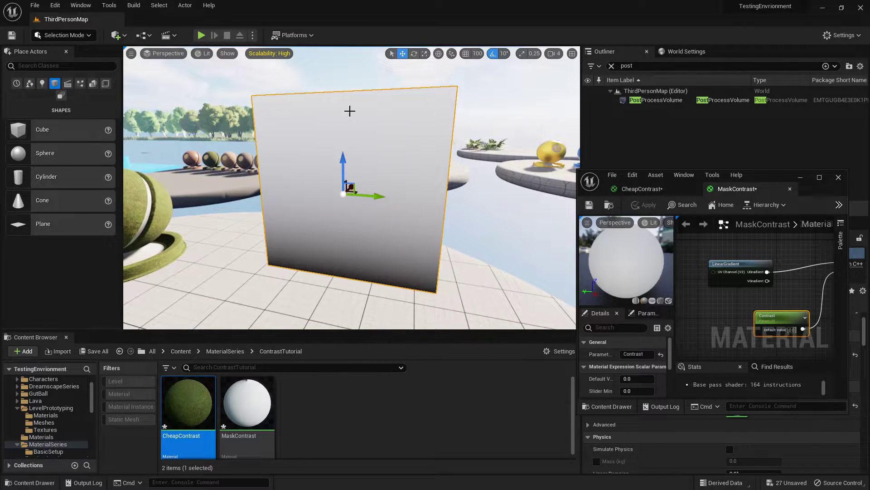
Maximize the MaskContrast editor again and examine the LinearGradient and CheapContrast nodes feeding Base Color.
left_click_drag(763, 192, 548, 2)
right_click_drag(503, 183, 500, 196)
scroll(372, 168, "up", 3)
left_click_drag(365, 169, 535, 243)
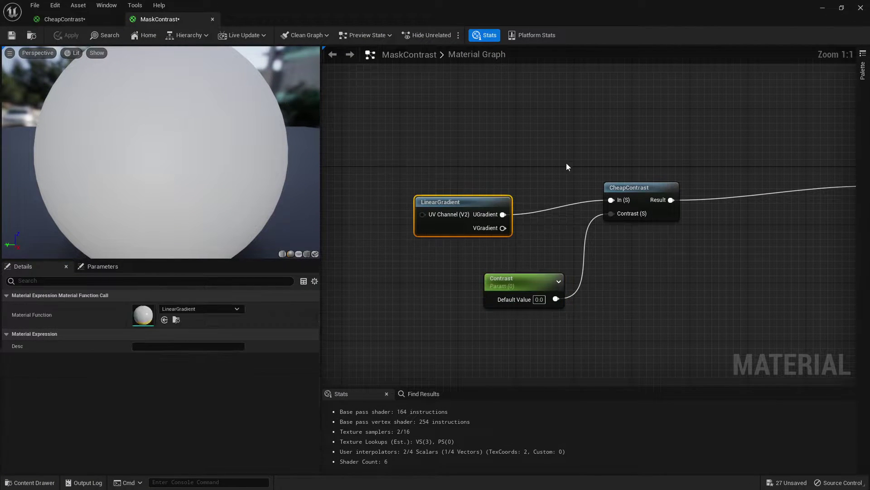
right_click_drag(562, 161, 480, 145)
left_click_drag(472, 138, 636, 230)
right_click_drag(570, 263, 560, 261)
Set the Contrast parameter's default value to 0.5.
left_click(430, 263)
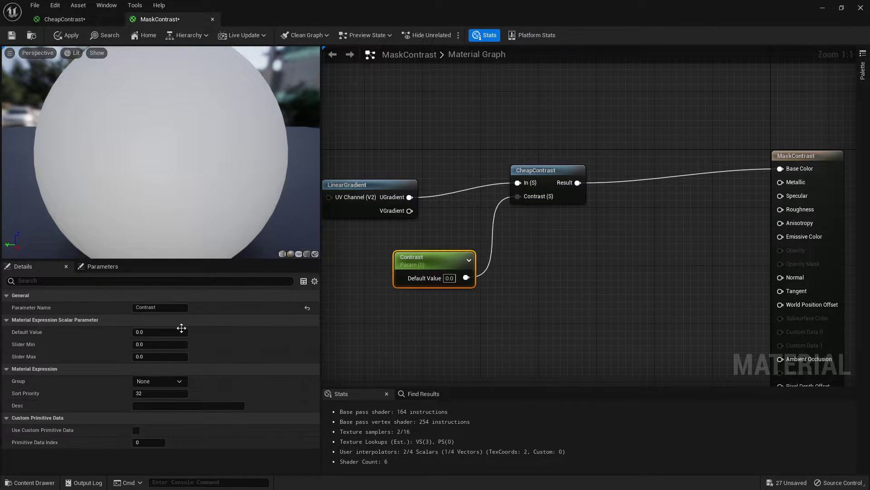
left_click(179, 332)
type("0.5")
key("Return")
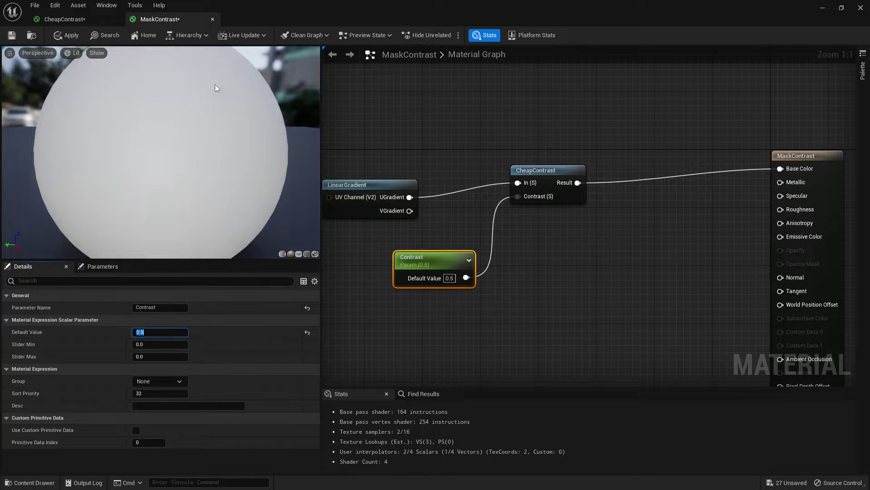
Switch the material preview to a plane and try default values of 1 and 100 for the Contrast parameter.
left_click(291, 254)
left_click_drag(213, 151, 96, 165)
left_click(154, 331)
type("1")
key("Return")
type("100")
key("Return")
left_click_drag(154, 256, 120, 254)
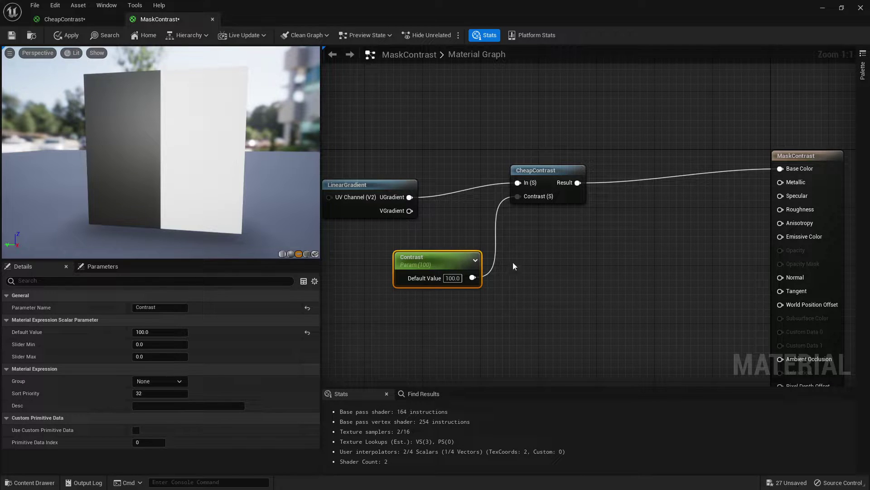
Preview a temporary Round node fed by the LinearGradient's UGradient output and delete that node.
left_click_drag(409, 196, 493, 132)
type("round")
key("Return")
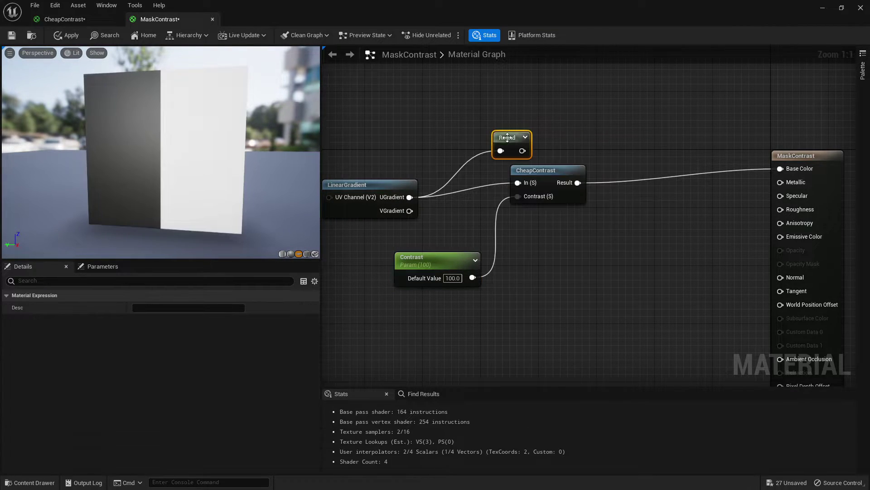
right_click(510, 139)
left_click(519, 150)
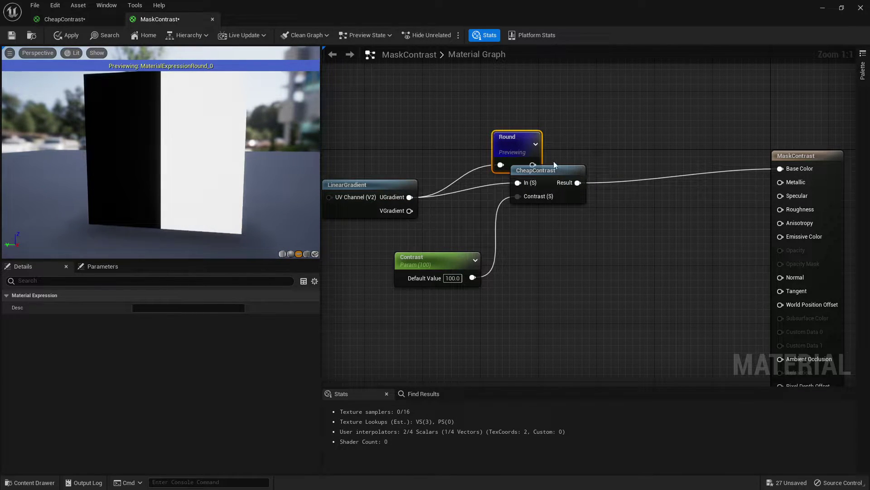
key("Delete")
Start previewing the CheapContrast node in the MaskContrast graph.
left_click(545, 170)
right_click(545, 170)
left_click(590, 188)
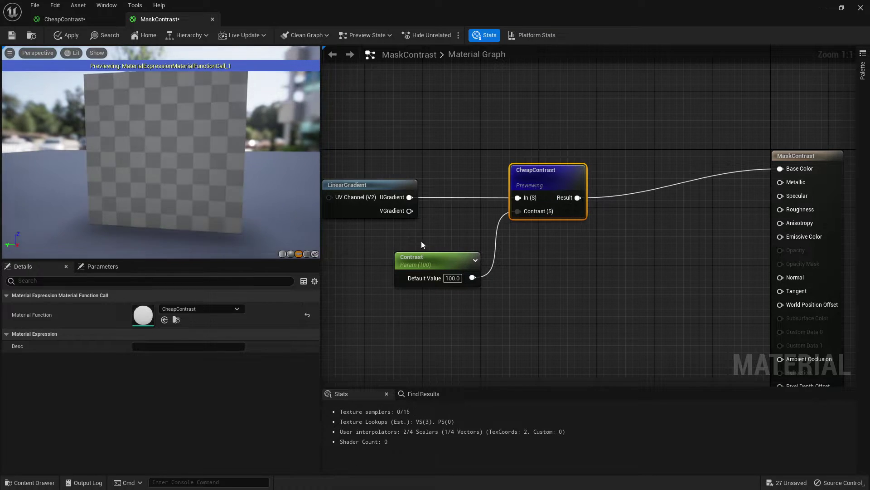
Try a default value of 4 for the Contrast parameter and reset it to 0.
left_click(442, 260)
left_click(156, 332)
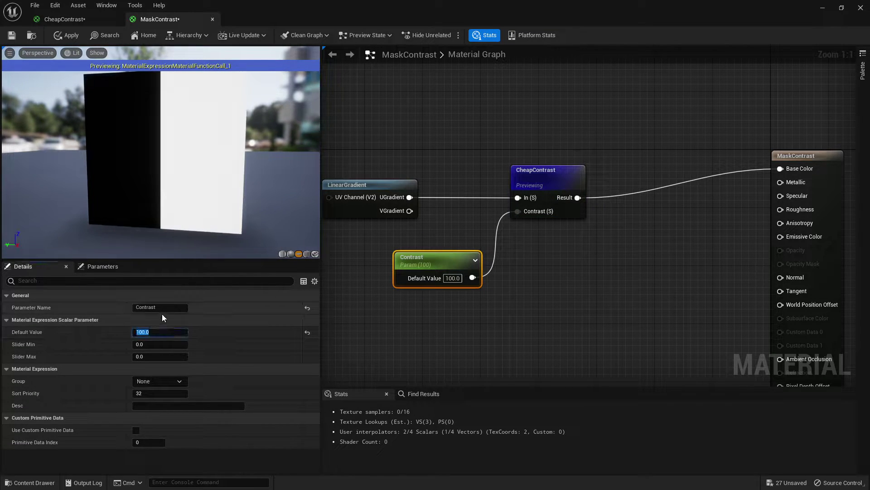
type("4")
key("Return")
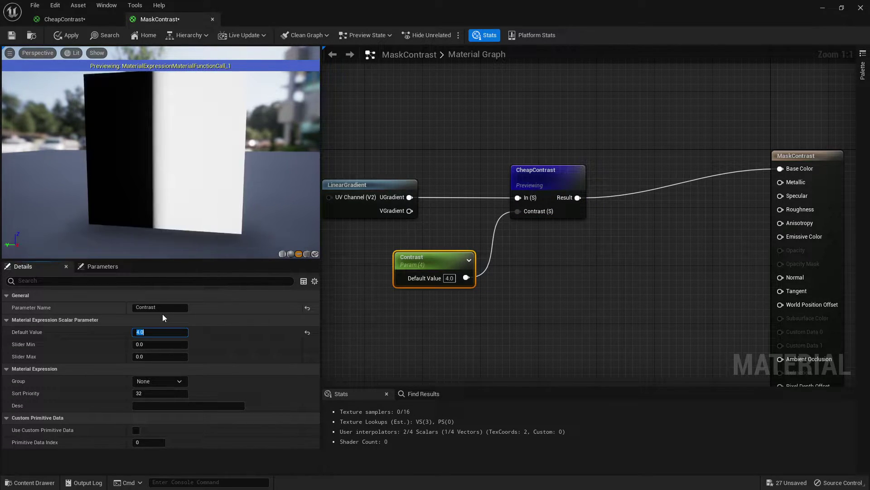
type("0")
key("Return")
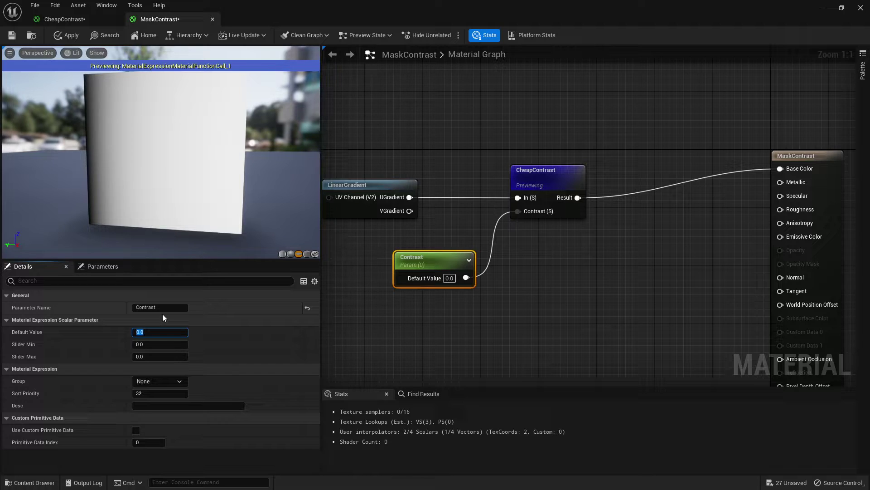
Minimize the material editor and view the stylized water with the yellow shapes in the level.
left_click(822, 9)
left_click(559, 203)
right_click_drag(559, 203, 355, 258)
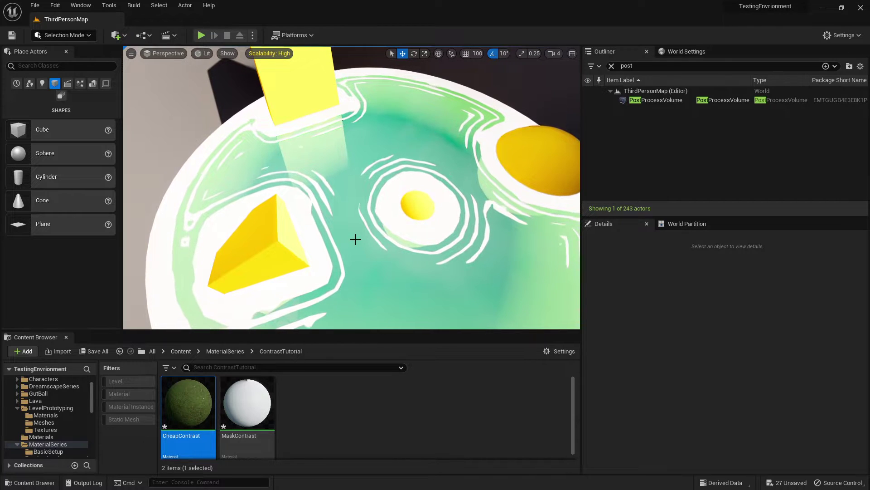
Fly to the mossy preview mesh in the level, select it and return to the CheapContrast material graph.
right_click_drag(351, 187, 290, 177)
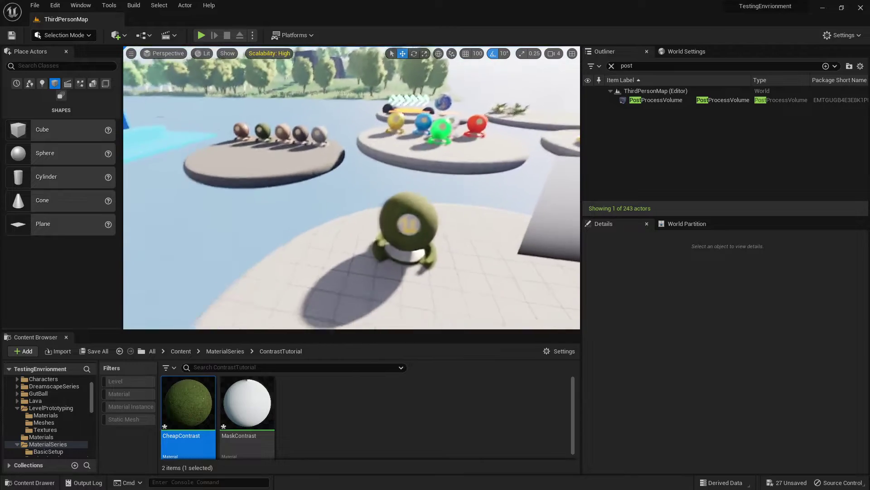
left_click(320, 224)
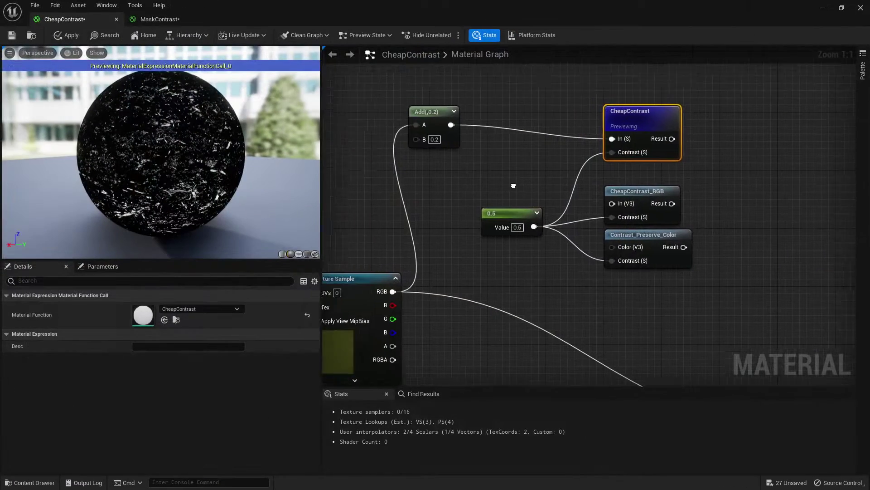
right_click_drag(523, 188, 654, 162)
scroll(626, 136, "down", 2)
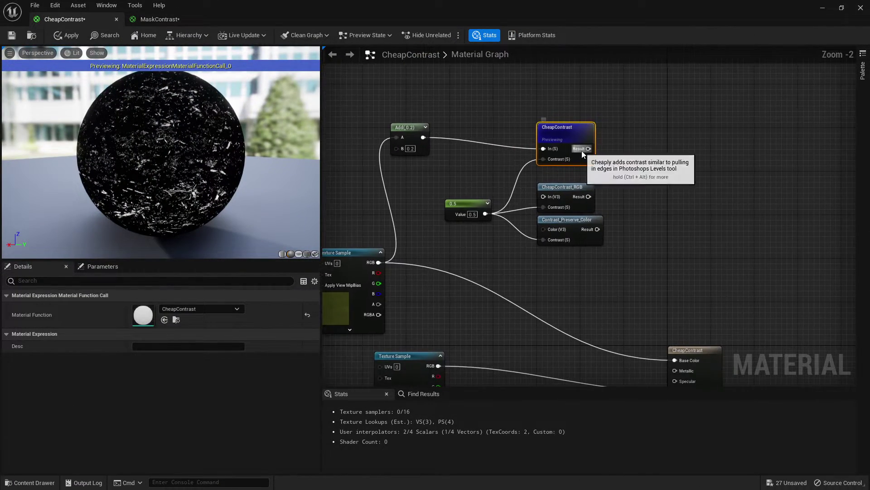
Try multiplying the CheapContrast result by the Texture Sample's RGB output and feeding the Multiply node into Base Color.
left_click_drag(410, 110, 646, 139)
right_click_drag(645, 139, 606, 149)
left_click(646, 176)
key("m")
left_click(640, 149)
left_click_drag(588, 164, 647, 163)
left_click_drag(379, 272, 648, 175)
right_click_drag(669, 188, 649, 177)
left_click_drag(646, 154, 654, 358)
right_click_drag(398, 198, 526, 203)
Stop previewing the CheapContrast node and inspect the full material on the preview sphere.
right_click(684, 128)
left_click(721, 140)
scroll(178, 121, "up", 2)
left_click_drag(177, 121, 254, 138)
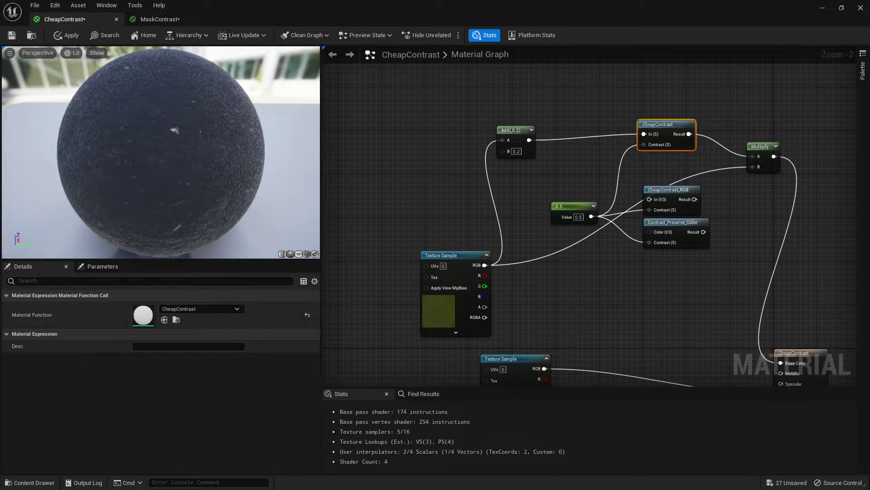
right_click_drag(714, 131, 617, 144)
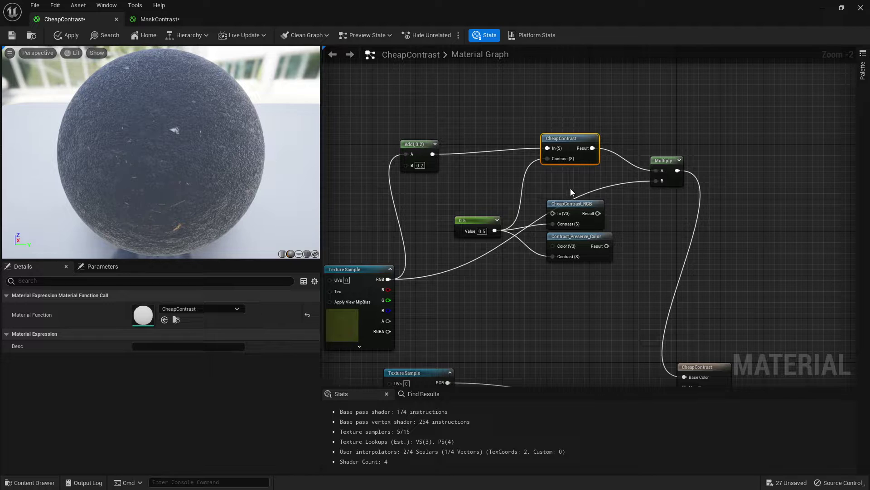
Move the CheapContrast_RGB node up slightly and connect its Result output to the material's Base Color.
left_click_drag(589, 204, 584, 193)
left_click(622, 146)
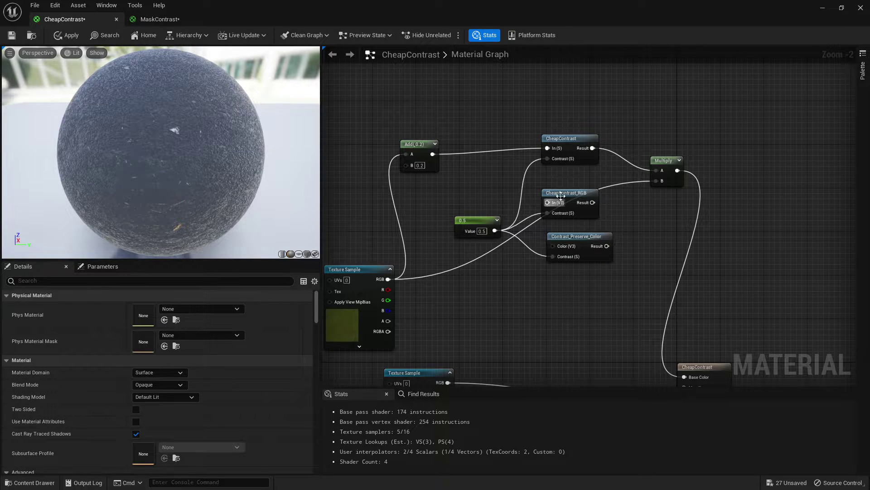
left_click_drag(592, 203, 690, 373)
left_click(658, 324)
left_click_drag(592, 182, 685, 360)
Connect the Texture Sample's RGB output to CheapContrast_RGB's In input and move the contrast constant clear of the wires.
left_click(458, 199)
left_click_drag(459, 199, 437, 193)
left_click_drag(396, 262, 548, 184)
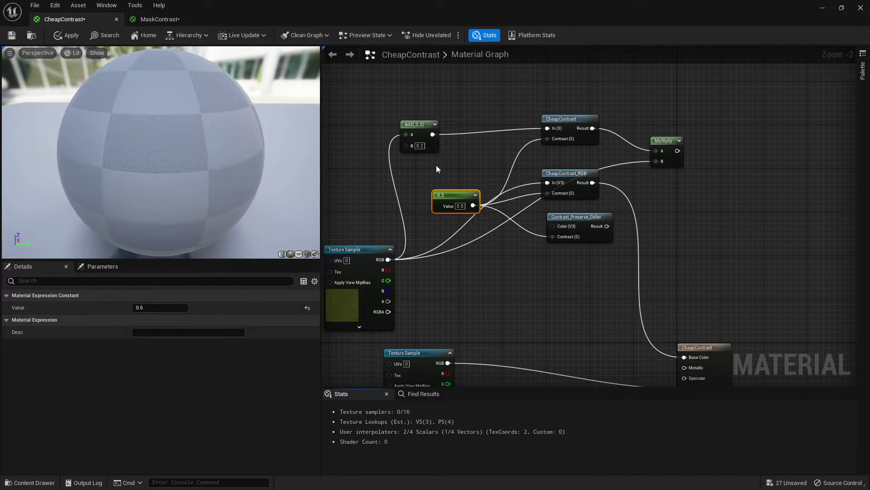
left_click_drag(462, 195, 467, 287)
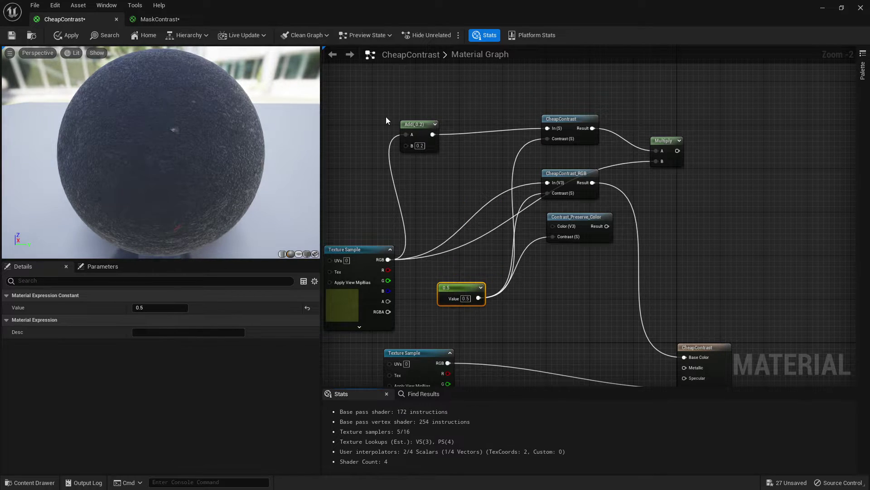
left_click_drag(388, 259, 547, 182)
left_click_drag(481, 297, 687, 358)
Set the contrast constant to 0.1 and delete the unused Multiply node.
left_click(181, 307)
type("0.1")
key("Return")
left_click(663, 140)
key("Delete")
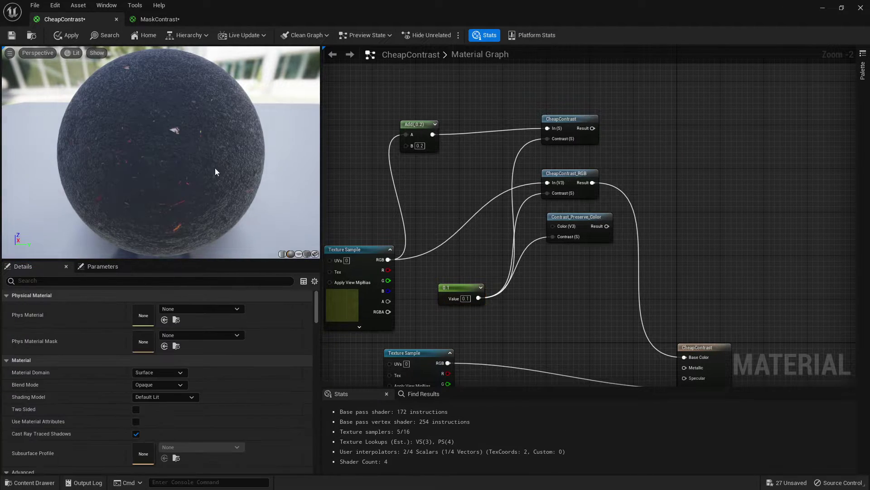
Move the contrast constant beside the Texture Sample, try values 0 and 0.01, and set it to 0.02.
left_click_drag(439, 287, 428, 244)
left_click(169, 307)
type("0")
key("Return")
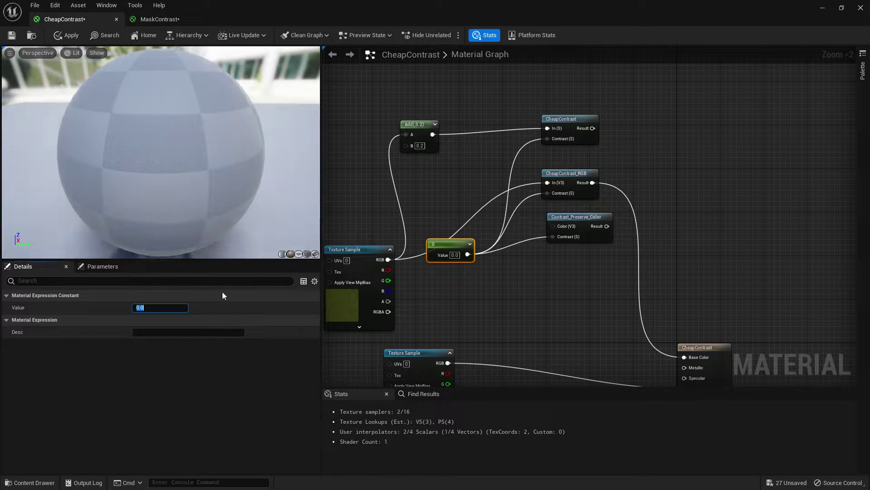
type("0.01")
key("Return")
type("0.02")
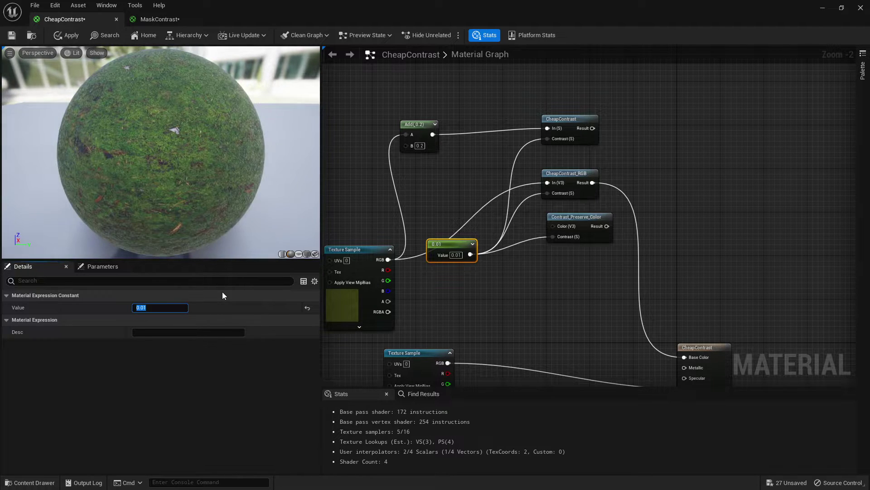
key("Return")
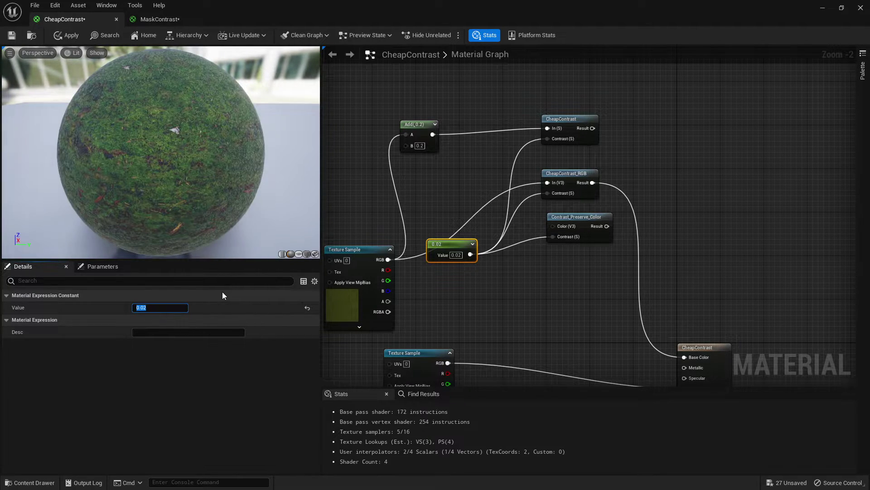
Convert the 0.02 constant to a parameter named Contrast and apply the material changes.
right_click(455, 256)
left_click(501, 265)
type("Contrast")
key("Return")
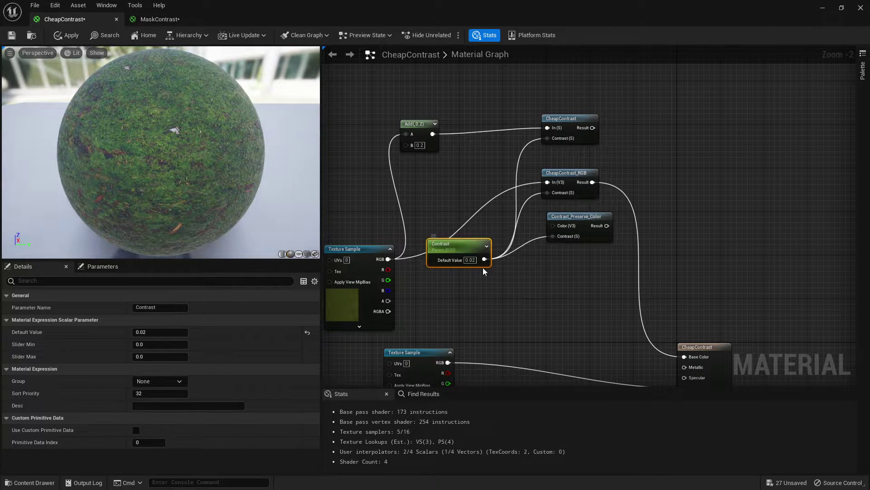
left_click(64, 36)
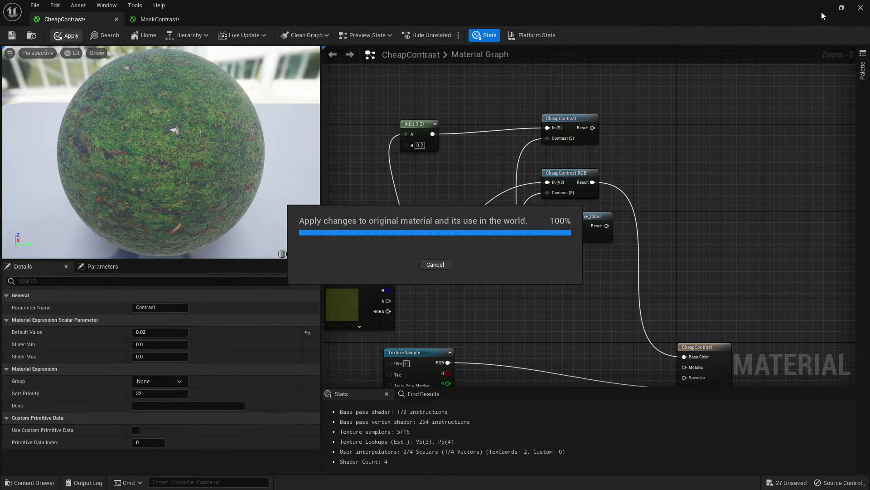
Try adding a constant node above the Contrast parameter and converting it to a scalar parameter.
left_click(458, 178)
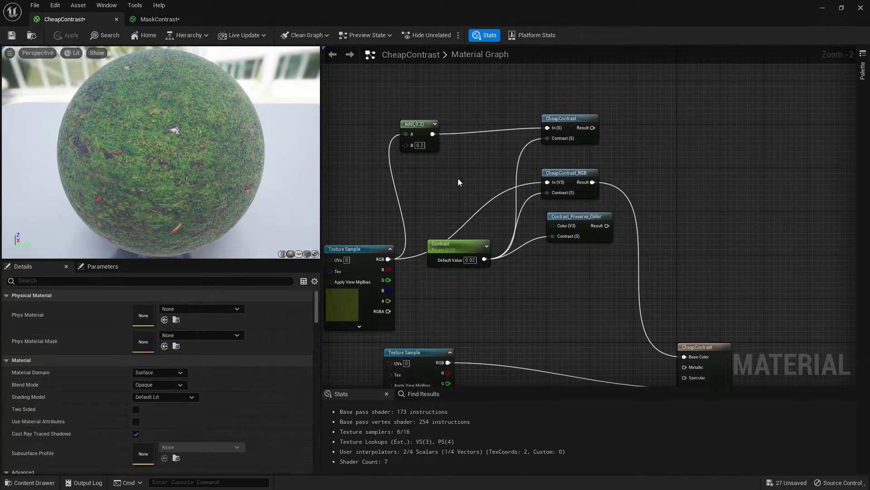
left_click(458, 177)
left_click_drag(514, 205, 517, 212)
left_click(486, 154)
key("1")
left_click(477, 139)
key("Delete")
right_click(485, 178)
left_click(506, 196)
left_click(485, 151)
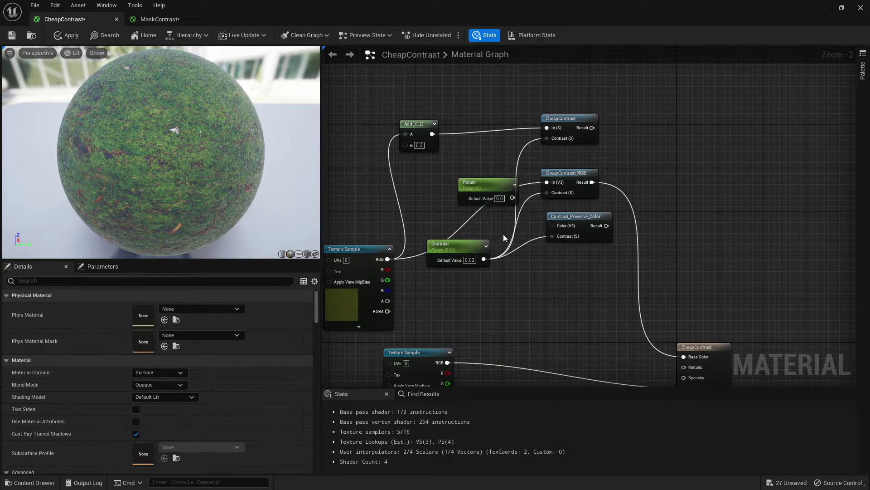
right_click_drag(528, 144, 625, 175)
right_click_drag(544, 202, 608, 202)
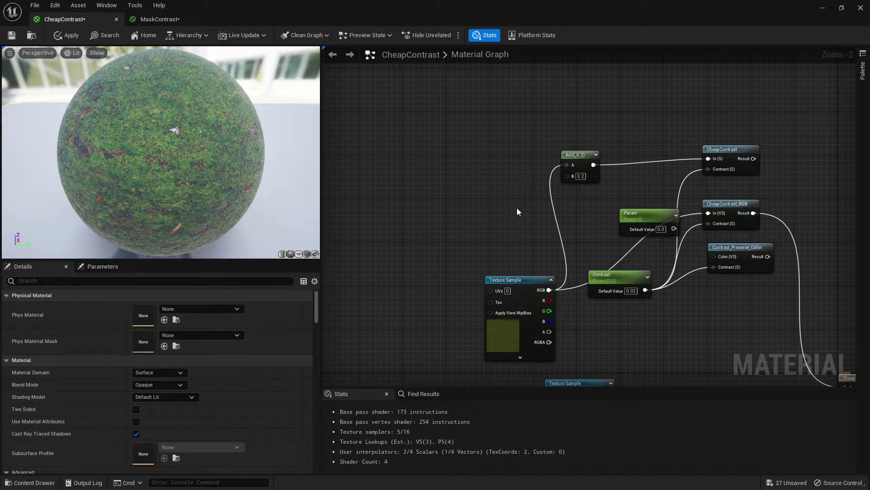
Add another temporary scalar parameter in empty graph space and delete both temporary parameter nodes.
key("s")
left_click(469, 156)
left_click_drag(425, 125, 550, 211)
key("Delete")
left_click(625, 221)
right_click_drag(625, 221, 444, 221)
left_click_drag(444, 178, 473, 211)
key("Delete")
Return to the level, create a material instance of CheapContrast and apply it to the selected preview mesh.
left_click(430, 275)
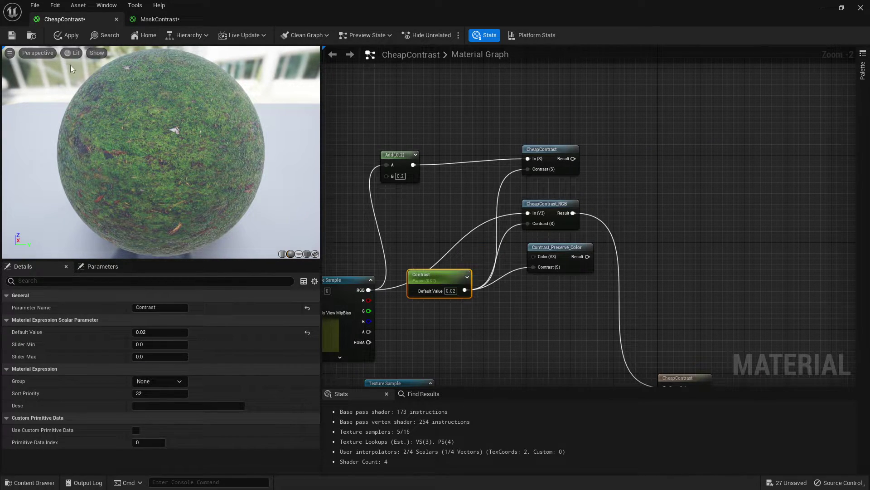
left_click(821, 9)
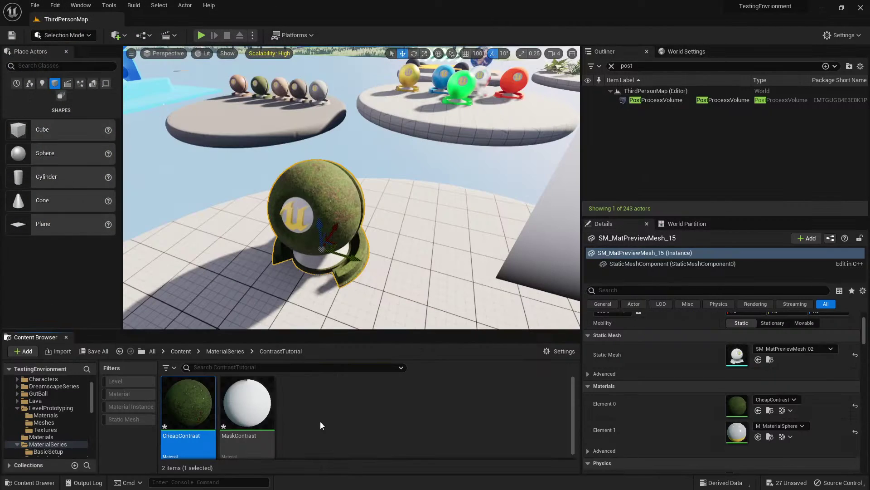
right_click(187, 415)
left_click(218, 192)
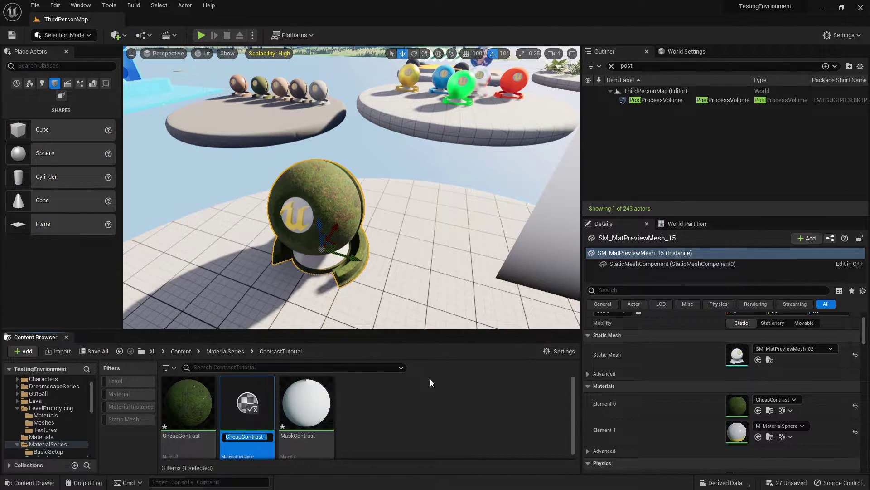
key("Return")
left_click_drag(247, 401, 297, 265)
right_click(205, 408)
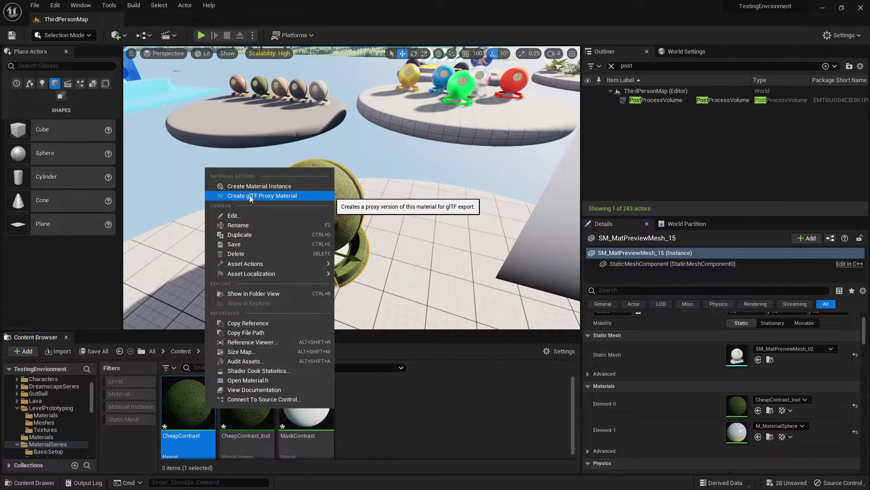
left_click(441, 375)
Open the CheapContrast material instance and override its Contrast parameter with 0.1.
double_click(259, 404)
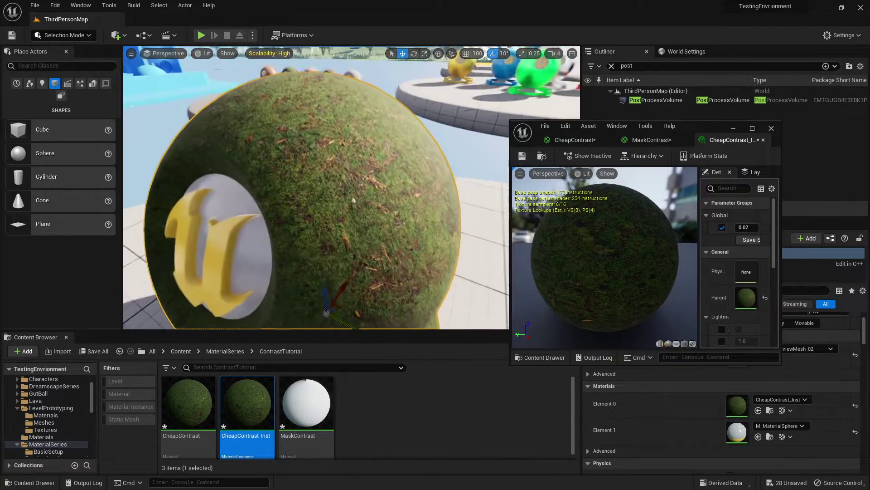
left_click(745, 228)
type("0.11")
key("Return")
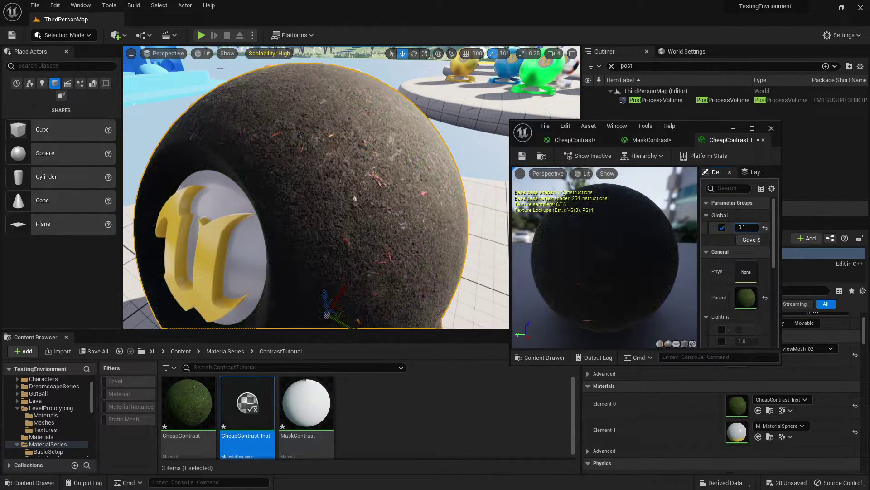
Set the instance's Contrast parameter to 0.05 and view the preview mesh from another angle.
left_click_drag(746, 227, 733, 227)
left_click(752, 232)
type("0.05")
key("Return")
left_click_drag(399, 238, 318, 238, "alt")
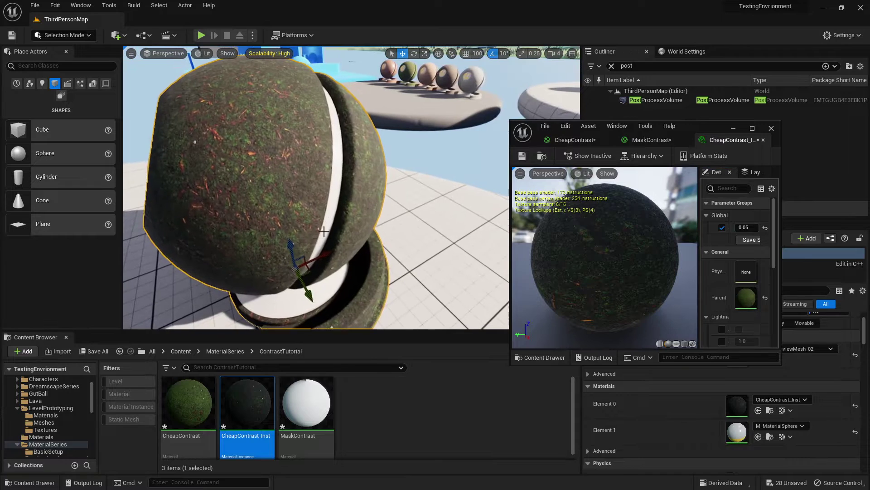
right_click_drag(317, 237, 317, 239)
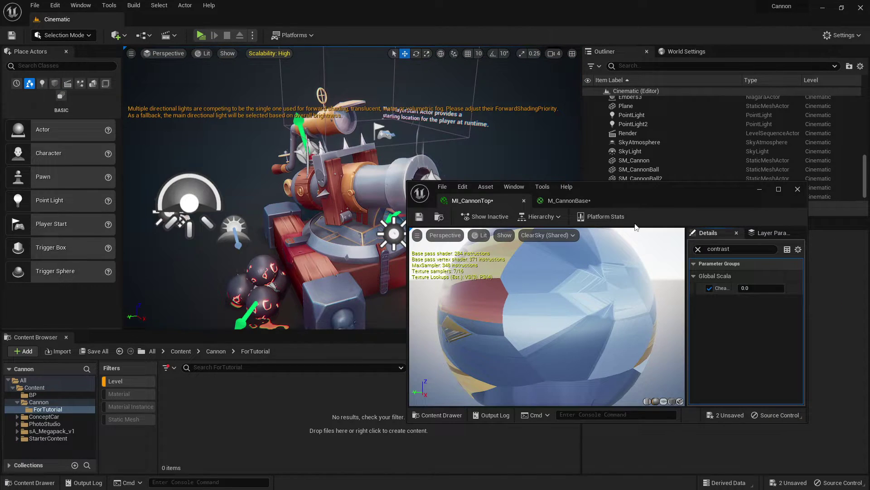
Clear the contrast filter in MI_CannonTop's parameters and open its parent material M_CannonBase in an enlarged editor window.
left_click_drag(646, 209, 566, 121)
left_click(440, 190)
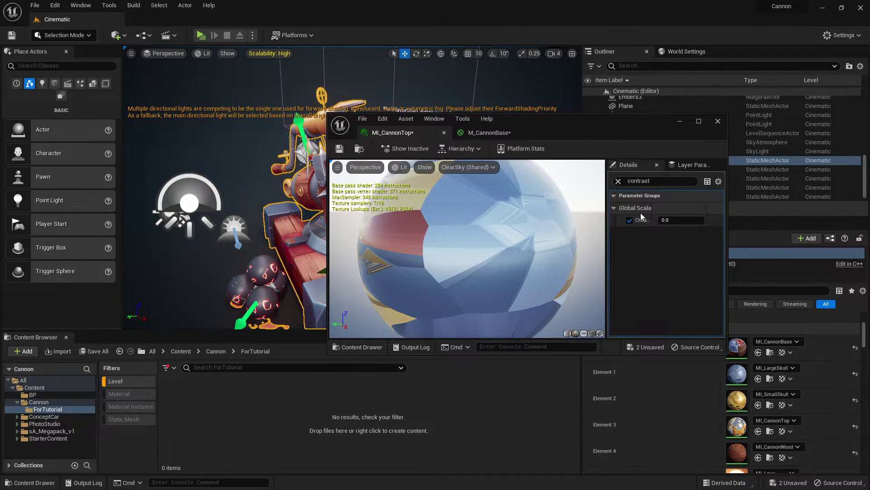
left_click(618, 180)
scroll(657, 286, "down", 8)
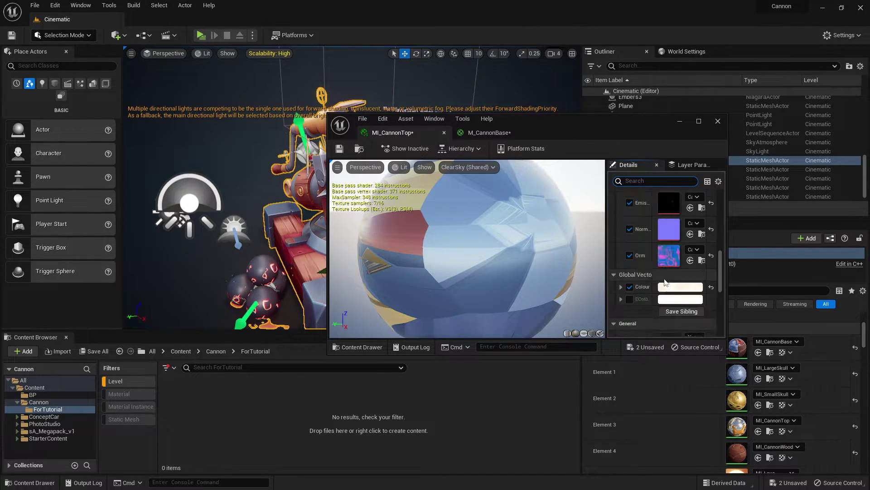
double_click(666, 322)
double_click(605, 123)
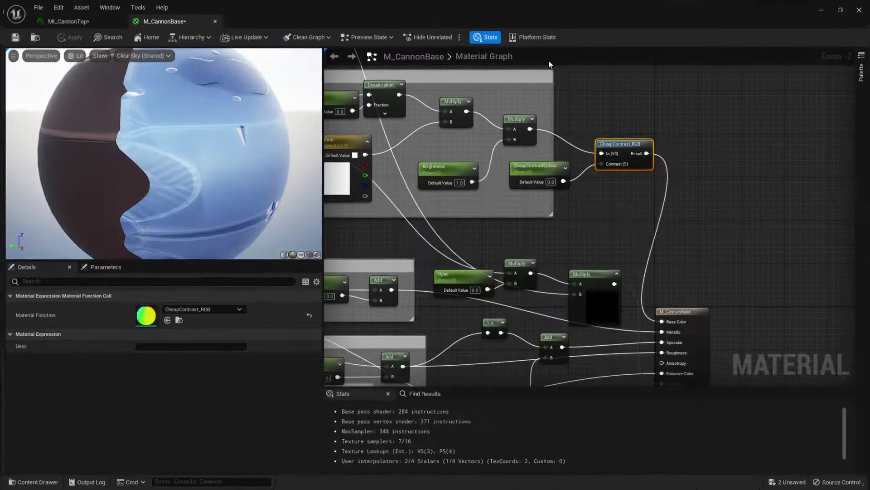
Examine how the CheapContrastColour parameter and CheapContrast_RGB node feed Base Color in the M_CannonBase graph.
right_click_drag(652, 175, 578, 176)
scroll(578, 175, "up", 2)
left_click(578, 176)
right_click_drag(534, 121, 573, 148)
left_click_drag(535, 132, 657, 223)
left_click_drag(491, 150, 641, 203)
left_click(640, 204)
left_click_drag(471, 126, 697, 202)
right_click_drag(697, 202, 615, 140)
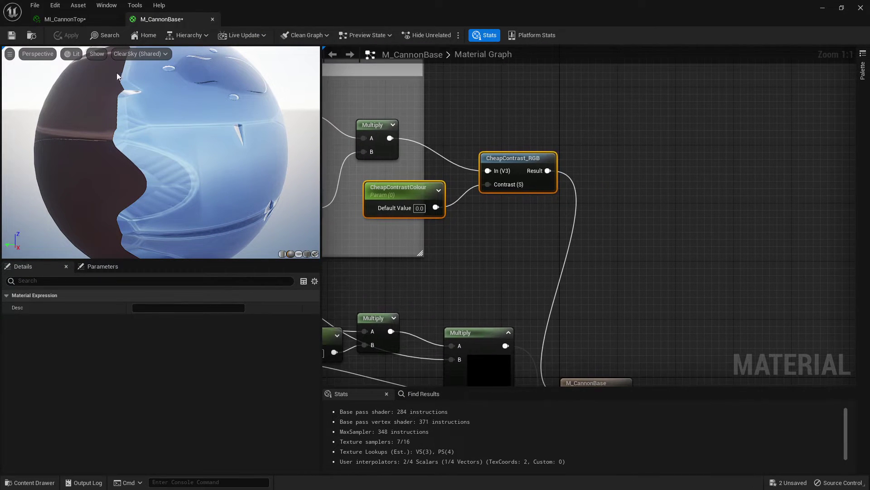
Minimize the material editor and view the cannon up close in the level with game view enabled.
left_click(65, 19)
left_click_drag(410, 18, 510, 273)
left_click(661, 264)
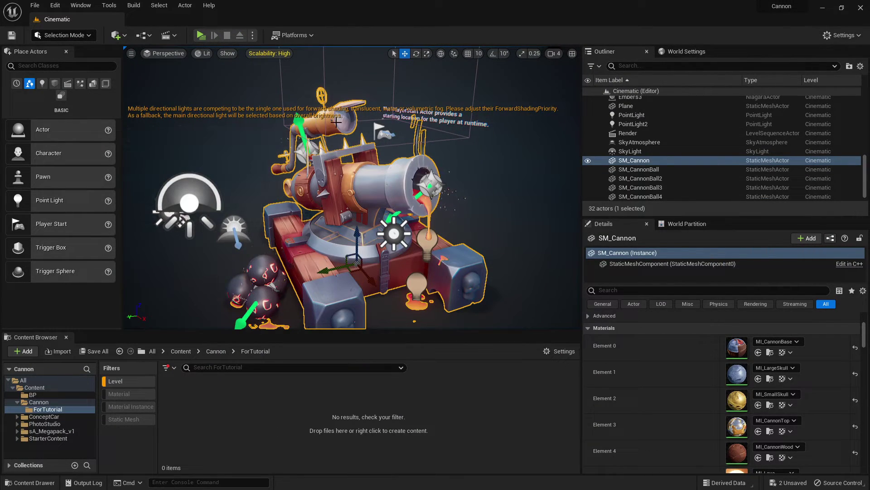
right_click_drag(368, 200, 401, 205)
key("g")
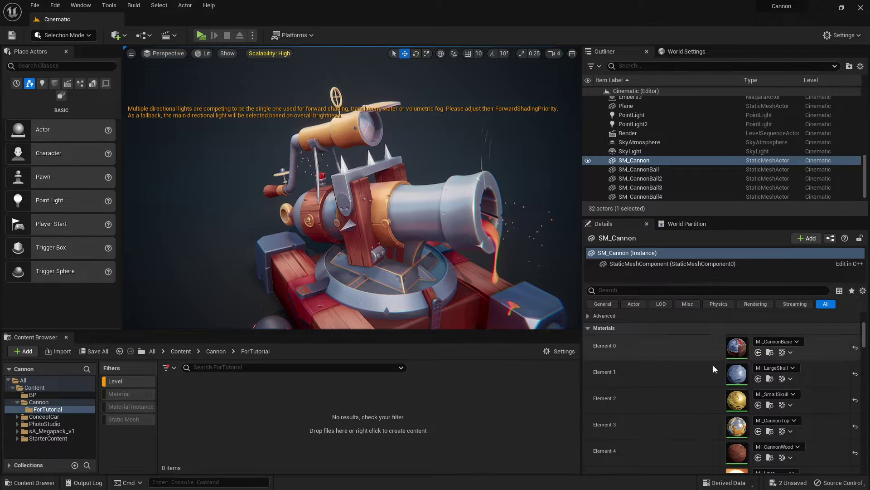
Reopen MI_CannonTop from SM_Cannon's material slots, view the cannon beside it and switch to the M_CannonBase graph.
scroll(748, 377, "down", 3)
double_click(749, 376)
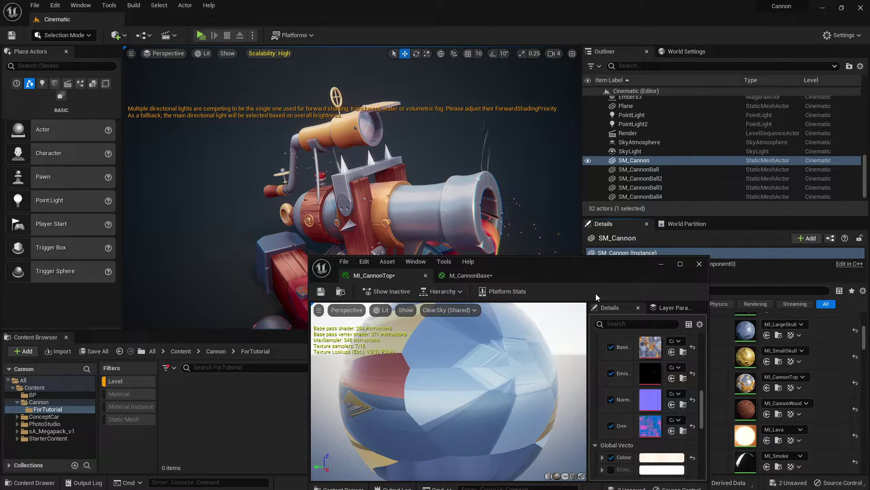
middle_click_drag(414, 200, 233, 80)
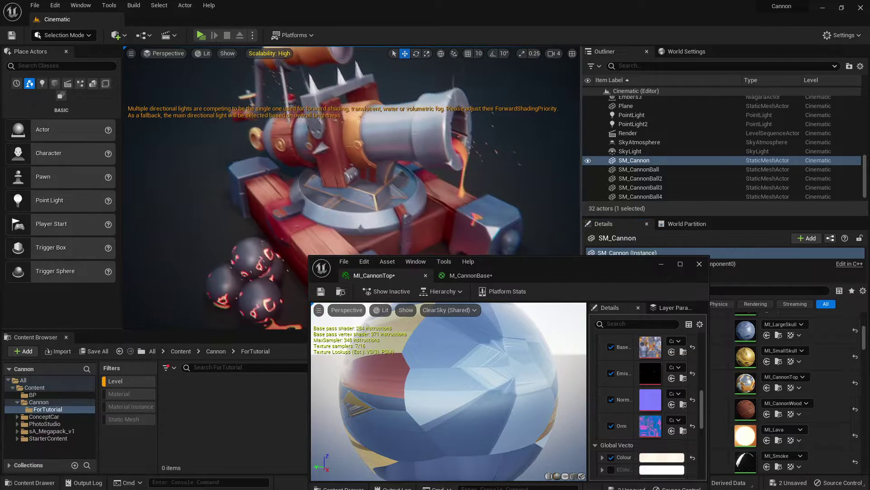
left_click_drag(382, 191, 545, 241, "alt")
scroll(631, 353, "up", 3)
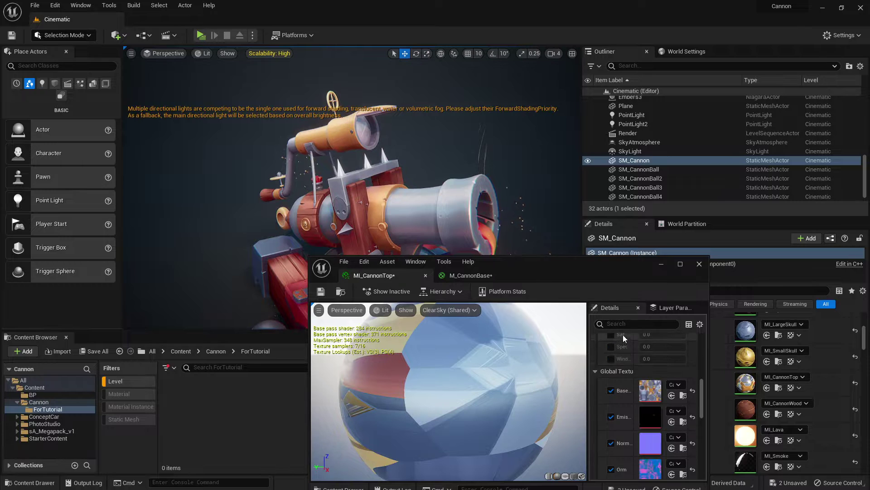
left_click(471, 275)
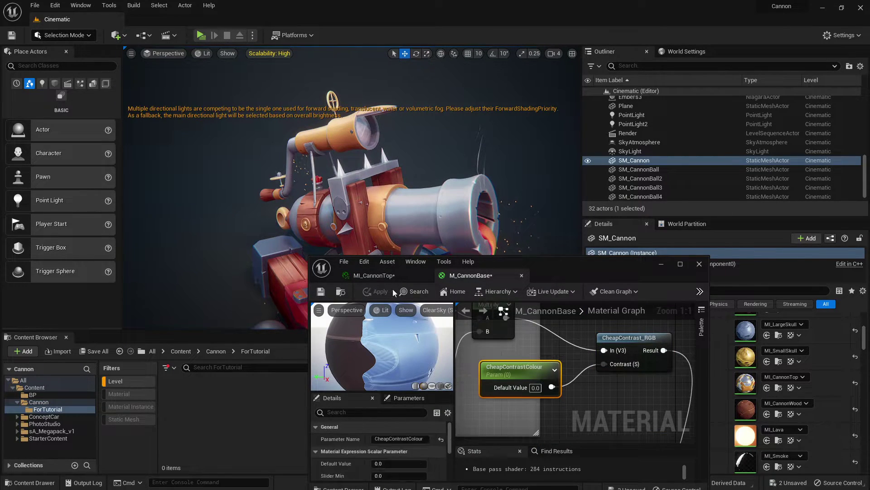
Filter MI_CannonTop's parameters by "cheapcon" beside the cannon, try adjusting CheapContrastColour and reset it.
left_click(383, 275)
left_click_drag(542, 269, 637, 239)
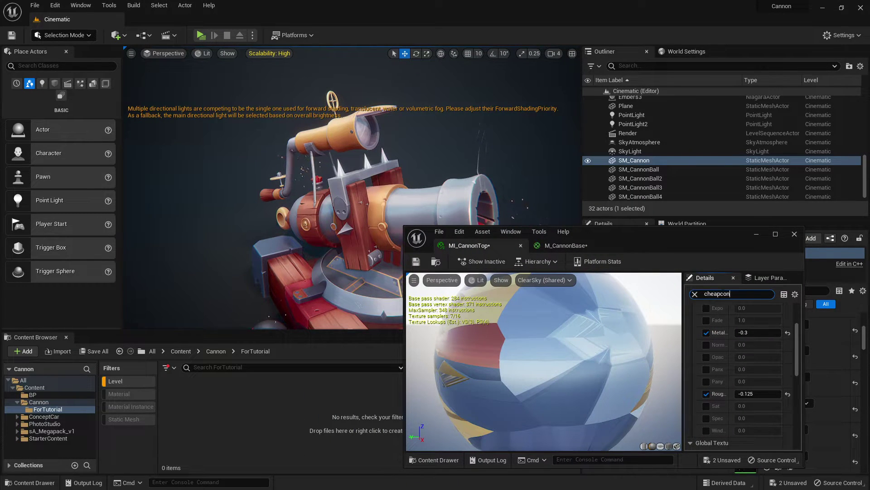
left_click_drag(754, 333, 768, 333)
right_click_drag(454, 181, 472, 195)
left_click(788, 333)
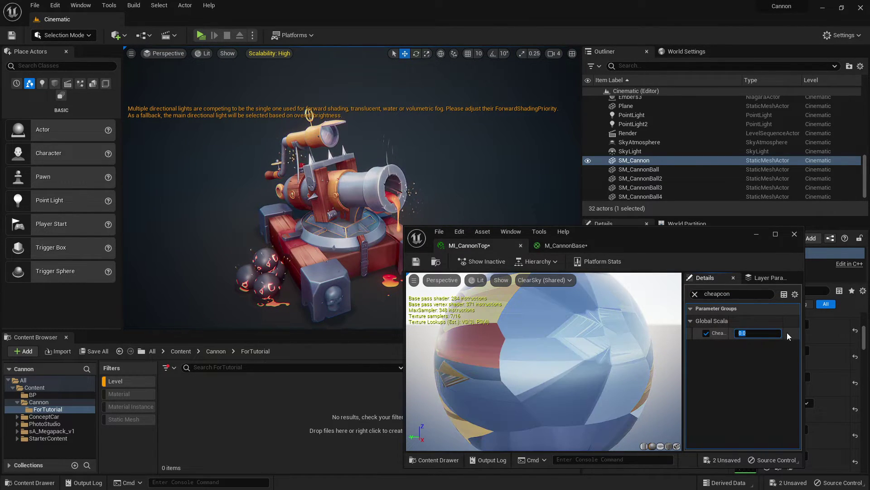
Set CheapContrastColour in MI_CannonTop to 0.05 and raise it to 0.075.
key("BackSpace")
type(".05")
key("Return")
type("0.075")
key("Return")
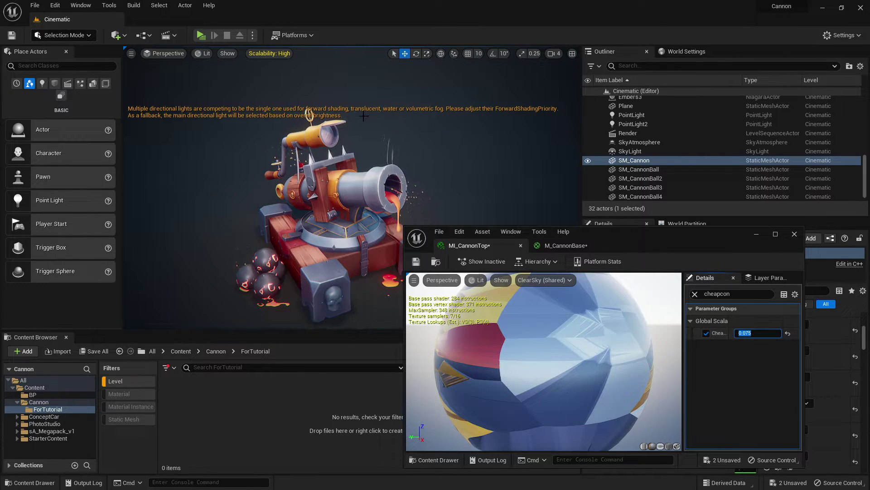
View the cannon's telescope up close and compare CheapContrastColour values of 0 and 0.75 on it.
key("w")
right_click_drag(361, 119, 318, 66)
left_click(770, 335)
type("0")
key("Return")
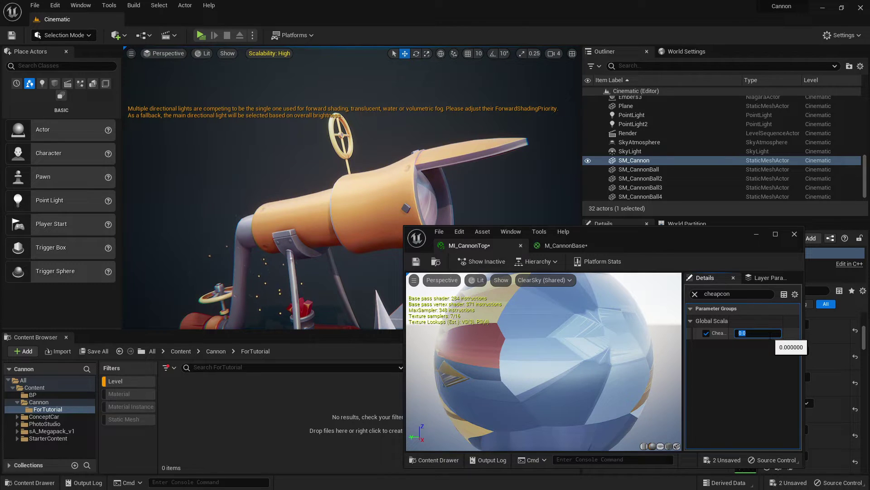
type("0.75")
key("Return")
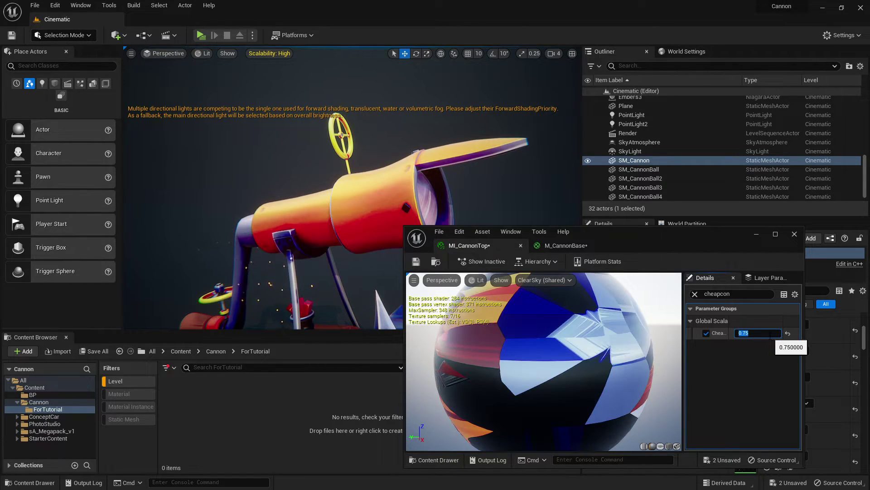
Compare the telescope with CheapContrastColour set to 0.075, 0 and 0.1.
type("0.075")
key("Return")
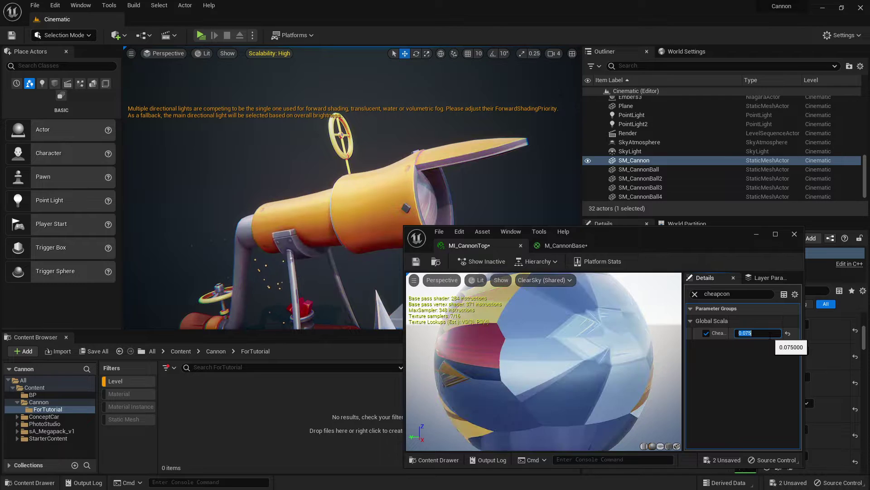
type("0")
key("Return")
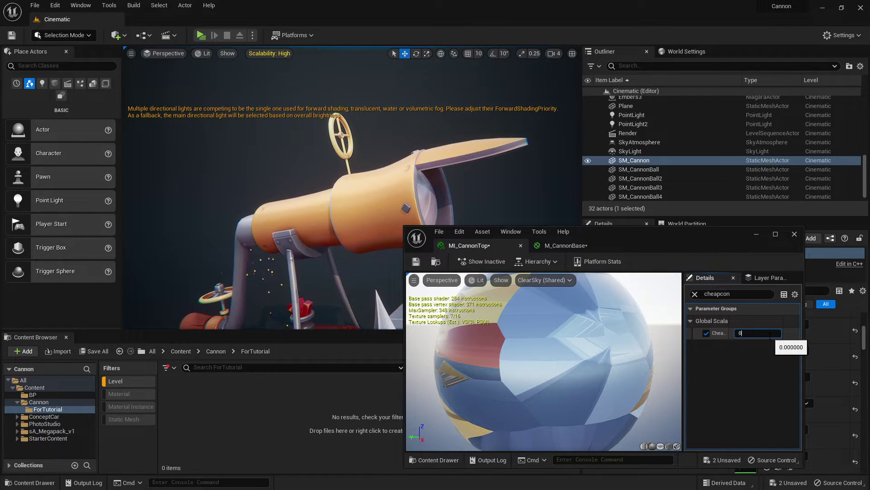
type("0.1")
key("Return")
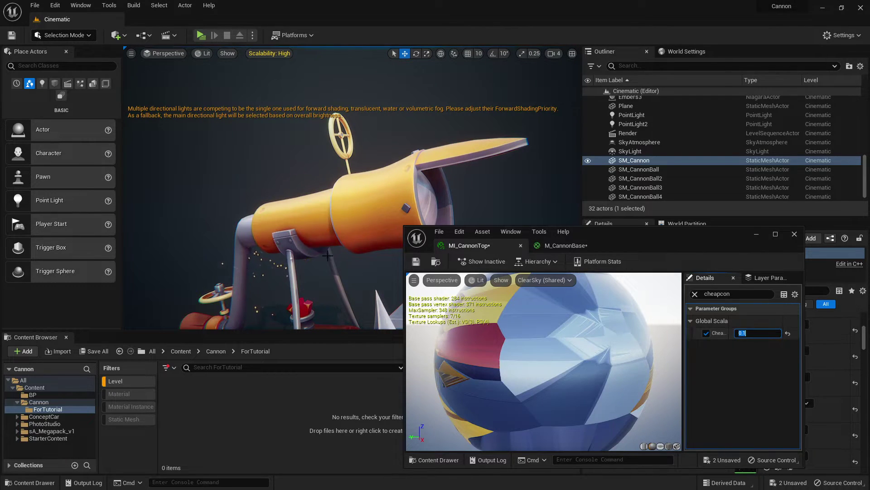
Test negative contrast on the cannon by setting CheapContrastColour to -1 and raising it to about -0.22.
left_click(752, 333)
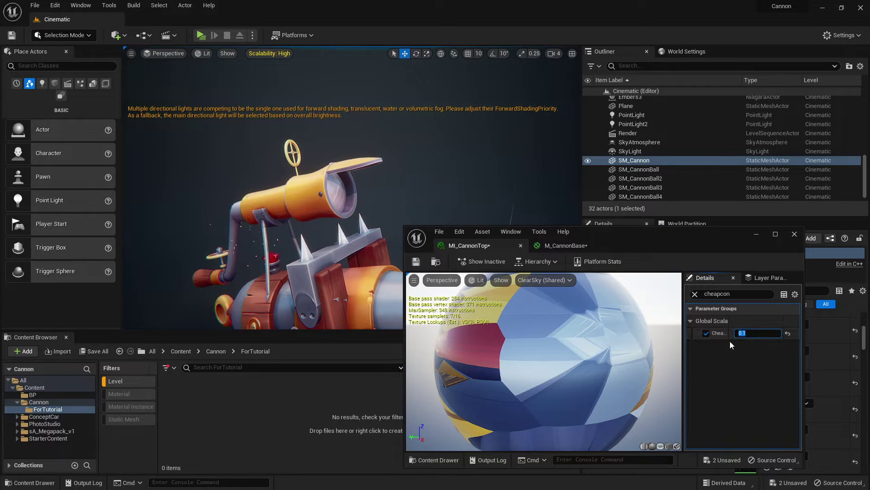
type("-1")
key("Return")
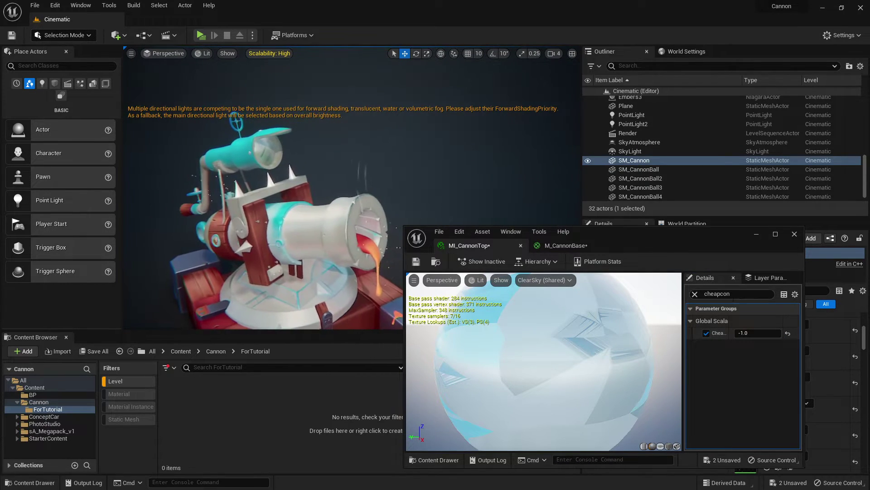
left_click(747, 333)
key("Return")
left_click_drag(753, 334, 795, 332)
right_click_drag(424, 185, 378, 190)
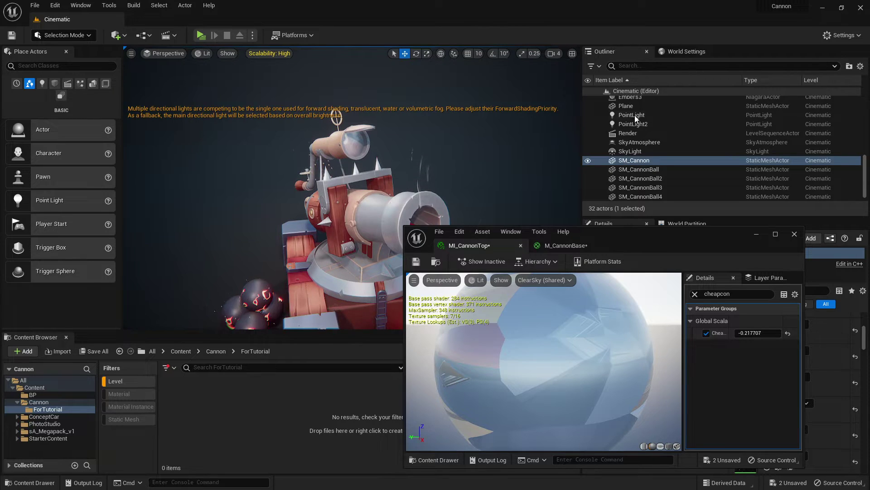
Lower CheapContrastColour to about -0.46, view the cannon closer and push the value to the extreme of 2104488.
left_click_drag(771, 334, 757, 334)
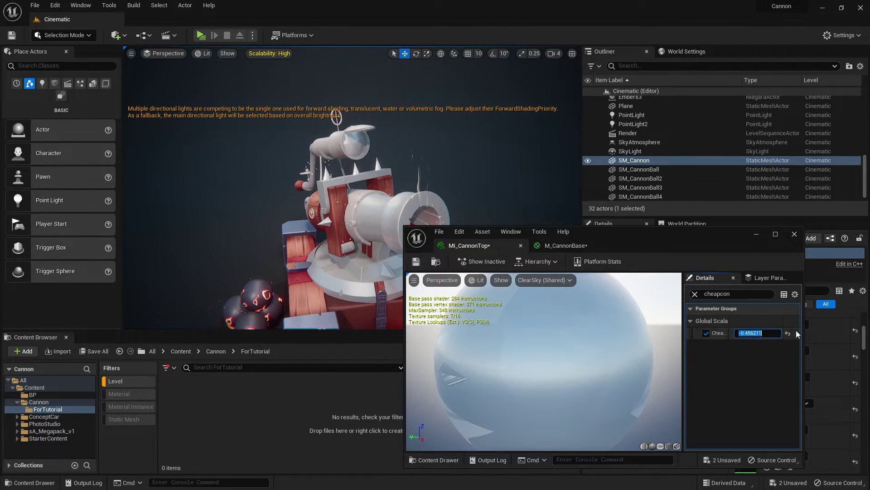
right_click_drag(425, 145, 517, 150)
key("e")
left_click_drag(746, 333, 784, 333)
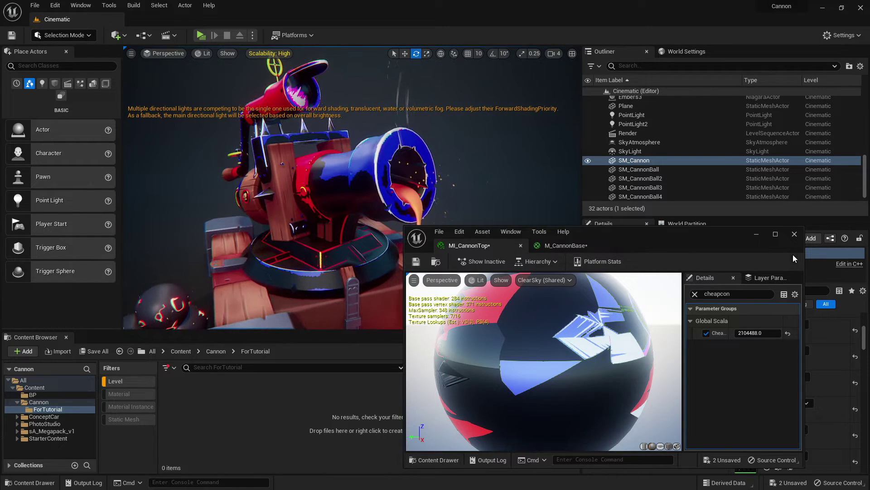
Reopen MI_CannonTop from SM_Cannon's material slots in a maximized editor and open its parent material M_CannonBase.
left_click(795, 235)
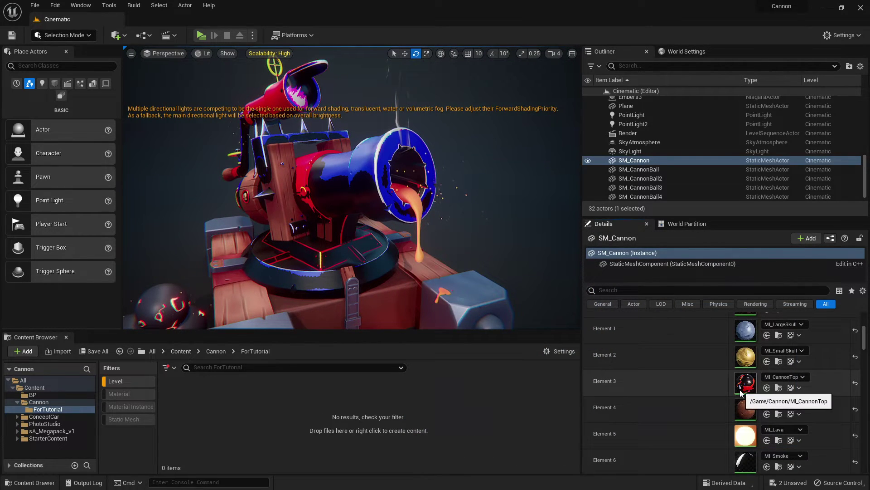
double_click(744, 387)
left_click_drag(729, 246, 614, 1)
scroll(680, 272, "down", 3)
double_click(727, 418)
scroll(572, 241, "up", 4)
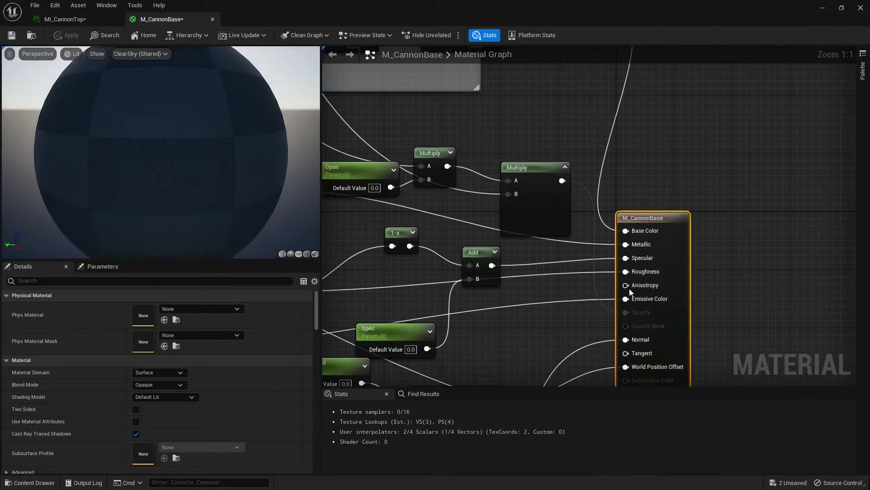
Add a Contrast_Preserve_Color node to the M_CannonBase graph near CheapContrast_RGB.
right_click(570, 300)
type("cheapcon")
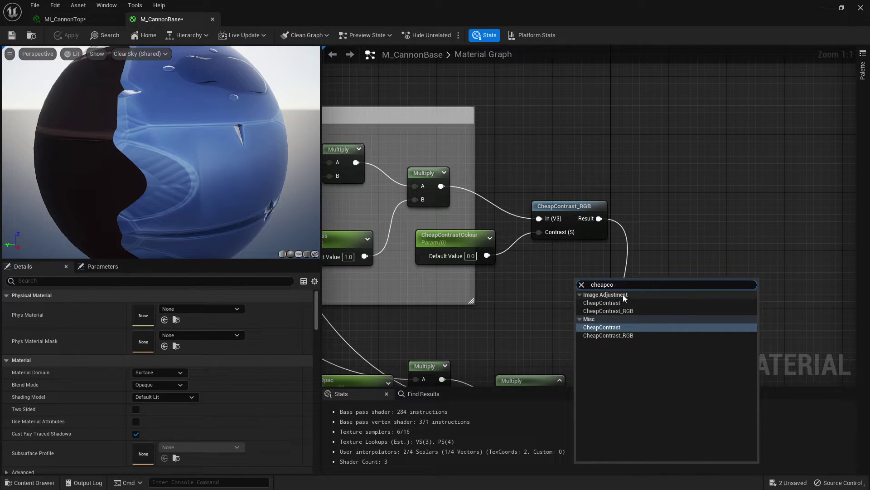
key("ctrl+BackSpace")
type("contrast")
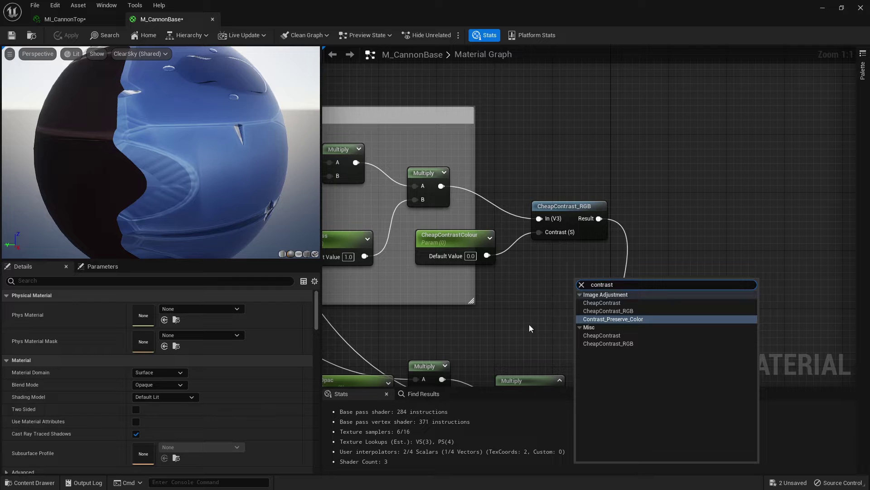
left_click(612, 319)
left_click(532, 155)
Replace CheapContrast_RGB with Contrast_Preserve_Color, wiring the Multiply result and CheapContrastColour into it and its result into Base Color.
left_click_drag(602, 290, 487, 256)
left_click(562, 206)
key("Delete")
left_click_drag(440, 185, 553, 219)
scroll(553, 219, "down", 1)
right_click_drag(599, 200, 599, 140)
left_click_drag(600, 140, 612, 325)
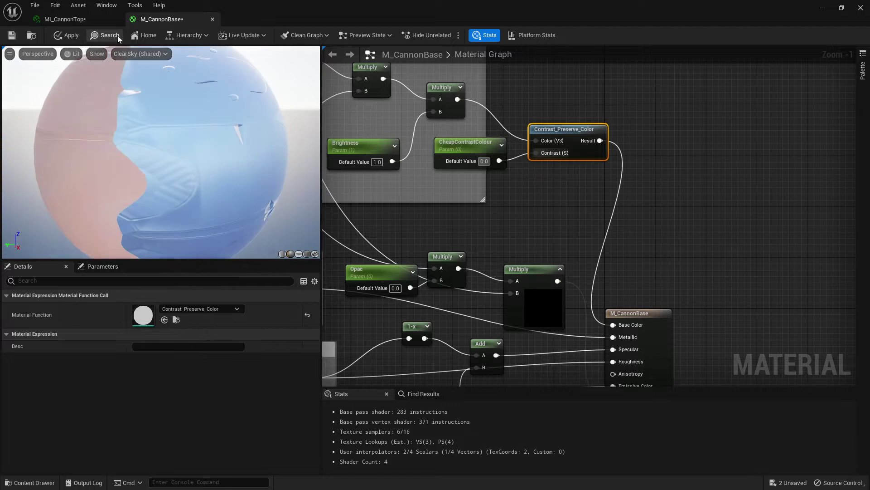
Apply the M_CannonBase changes and reopen MI_CannonTop from the cannon's material slots at its scalar parameters.
left_click(66, 35)
left_click(822, 8)
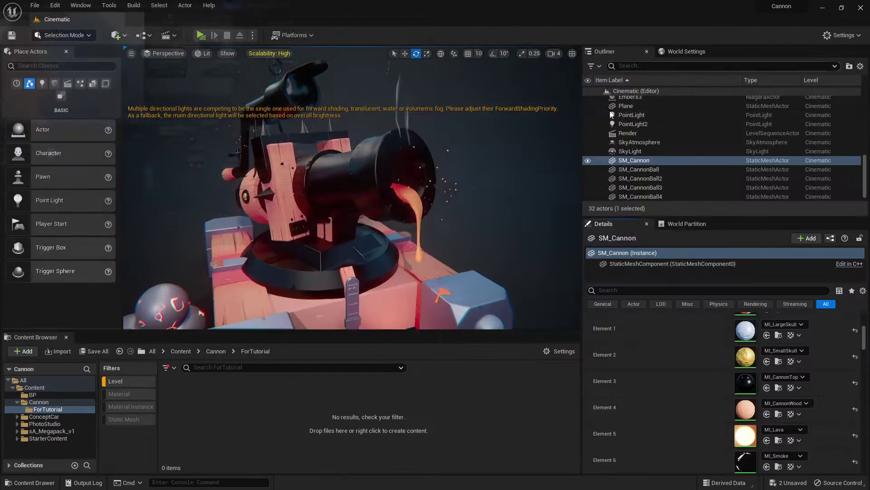
double_click(745, 383)
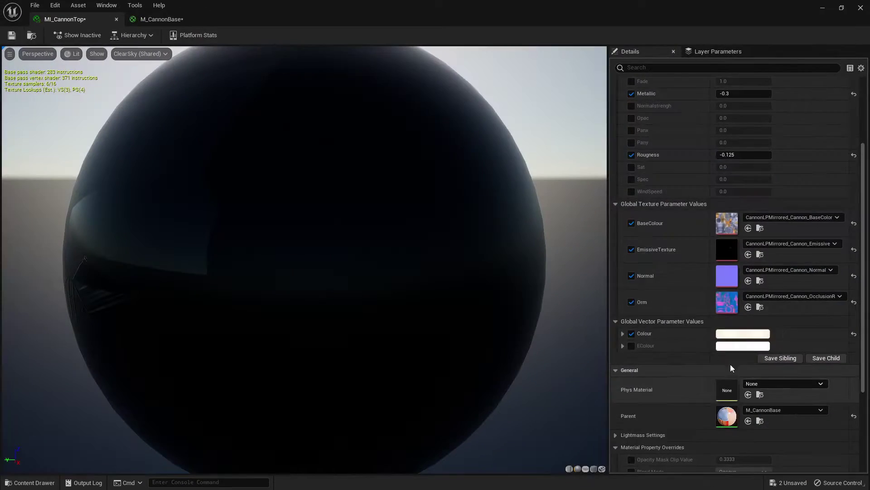
scroll(739, 150, "up", 3)
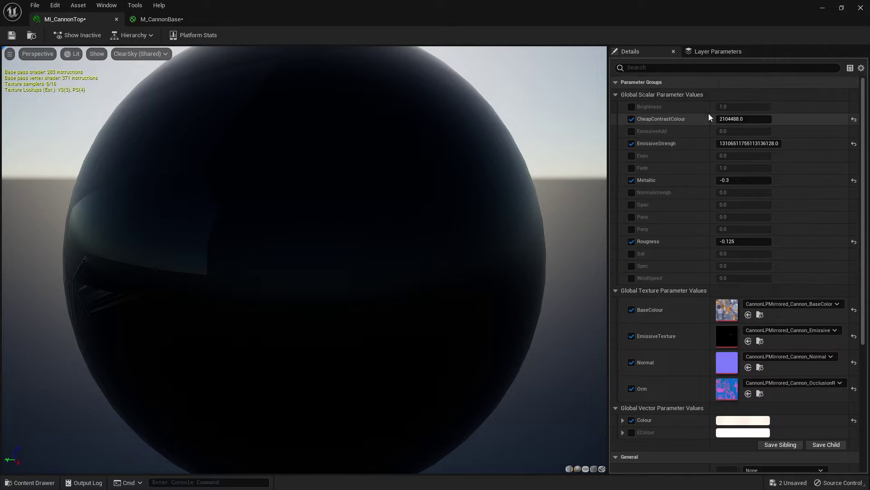
left_click(751, 144)
type("0")
key("Return")
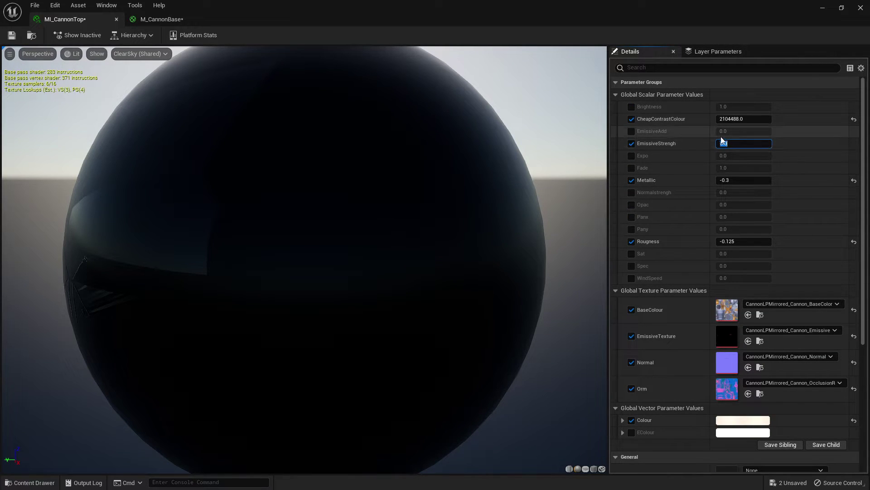
left_click(801, 149)
key("ctrl+z")
Set CheapContrastColour in MI_CannonTop to 0 and restore the editor to a smaller window beside the cannon.
left_click(750, 119)
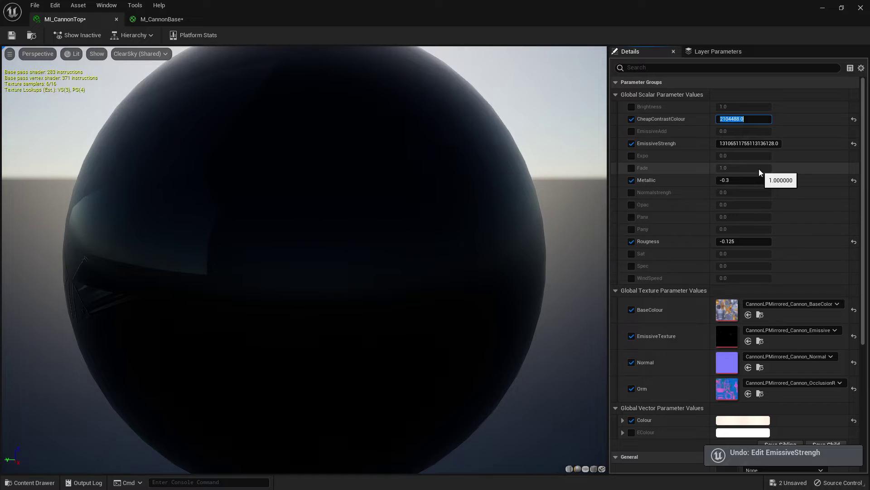
type("0")
key("Return")
double_click(427, 19)
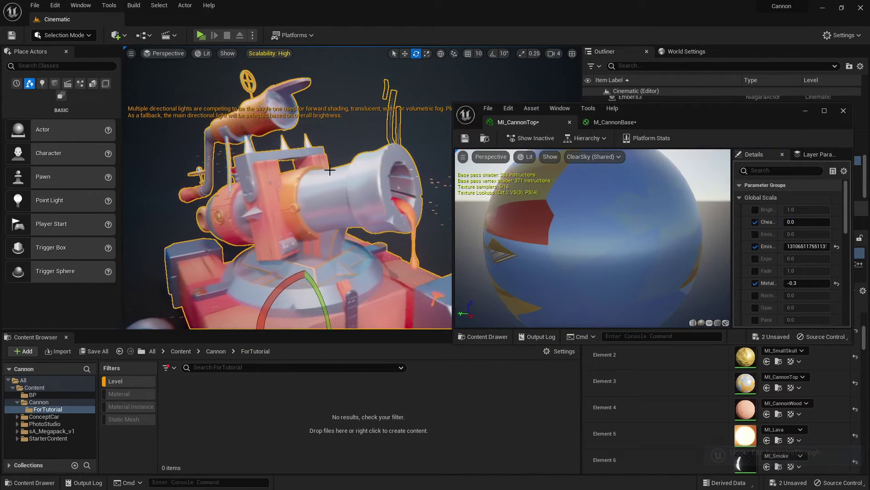
Raise CheapContrastColour to about 1.35 and view the whole cannon and its cannonballs.
mouse_move(802, 222)
left_mouse_down()
mouse_move(832, 222)
mouse_move(797, 222)
left_mouse_up()
scroll(246, 156, "down", 3)
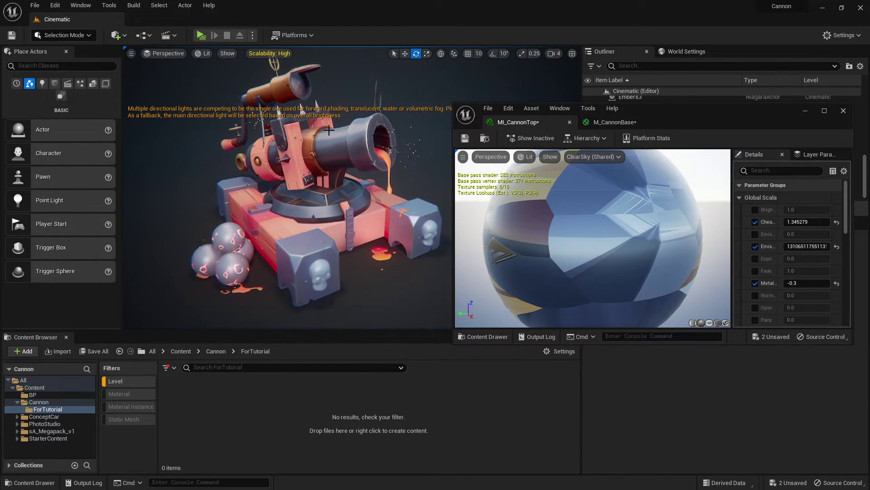
middle_click_drag(246, 156, 272, 195)
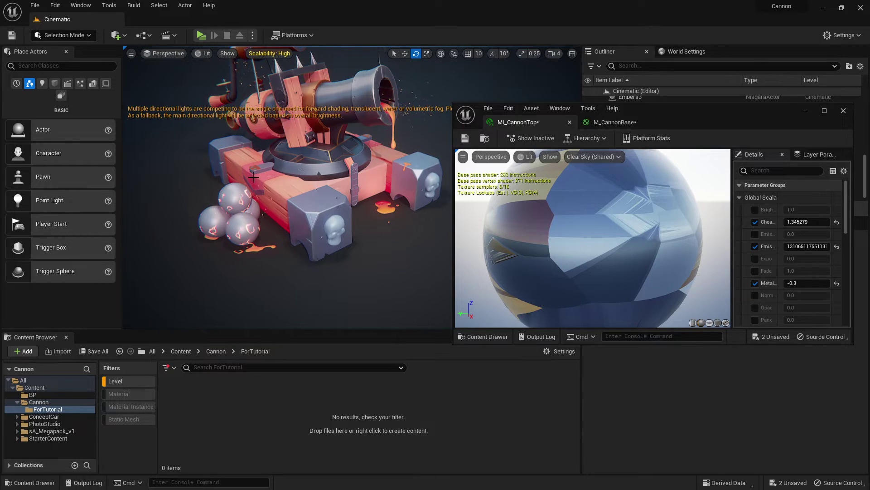
right_click_drag(262, 181, 227, 131)
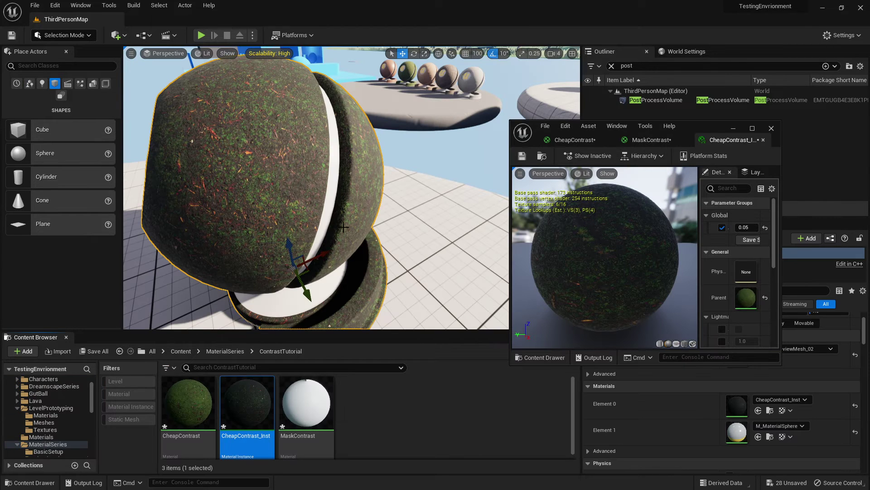
Switch to the ThirdPersonMap project and open CheapContrast_Inst's parent material CheapContrast in a maximized editor.
right_click_drag(351, 187, 399, 186)
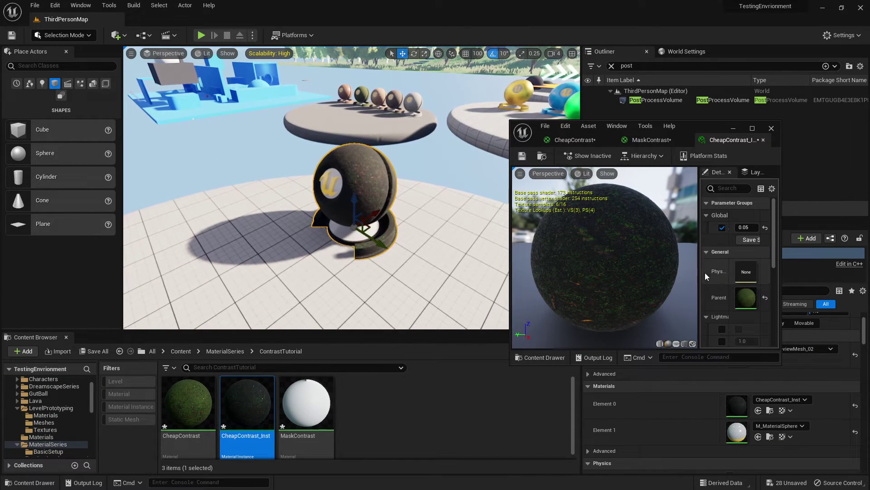
double_click(735, 294)
double_click(705, 126)
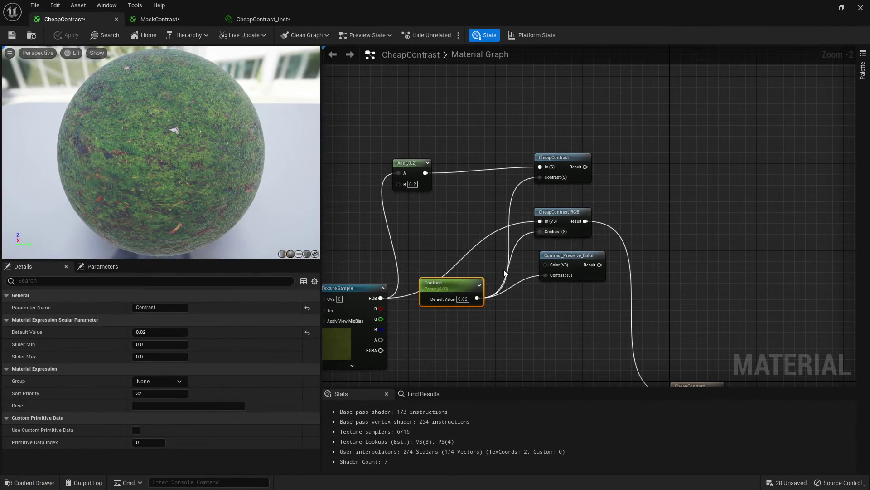
Wire the texture's RGB output through Contrast_Preserve_Color into Base Color and apply the CheapContrast material.
scroll(487, 285, "up", 2)
right_click_drag(621, 275, 567, 191)
right_click_drag(490, 161, 538, 202)
left_click_drag(337, 260, 557, 216)
right_click_drag(682, 244, 609, 202)
left_click_drag(554, 173, 658, 348)
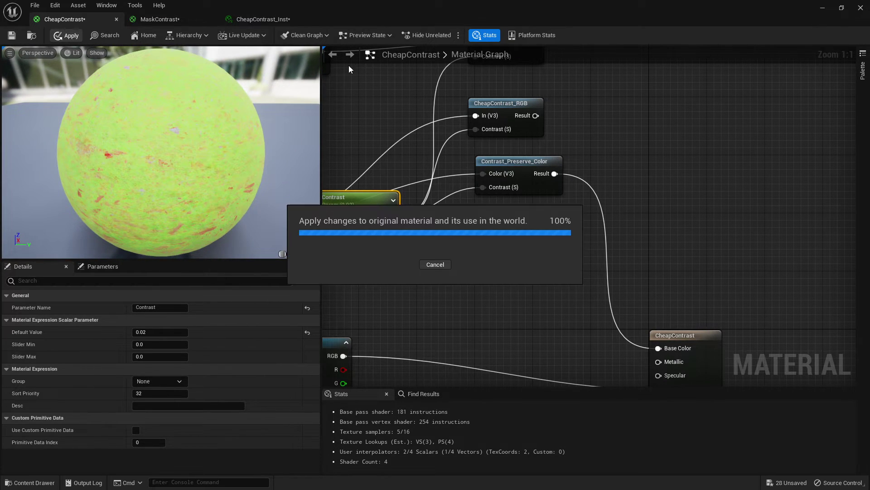
Reopen CheapContrast_Inst in a smaller window beside the level and vary its contrast while viewing the material ball up close.
left_click_drag(384, 6, 648, 127)
double_click(247, 401)
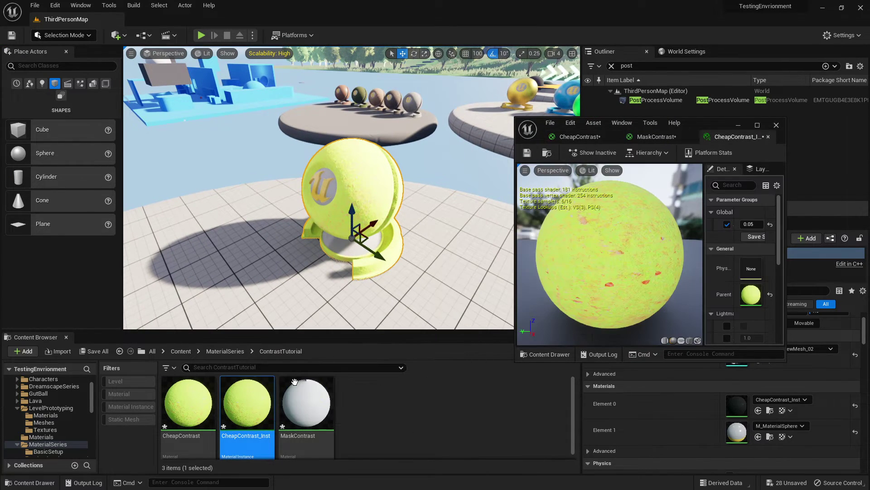
mouse_move(750, 224)
left_mouse_down()
mouse_move(775, 224)
mouse_move(764, 224)
left_mouse_up()
right_click_drag(453, 227, 390, 238)
left_click_drag(750, 224, 762, 224)
Set the contrast of CheapContrast_Inst to 1 and raise it to 1.1.
left_click(758, 224)
type("1")
key("Return")
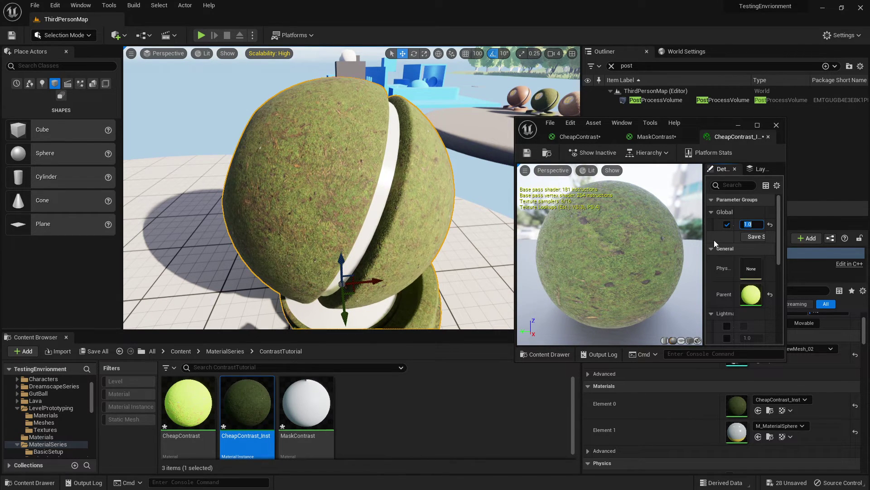
type("1.1")
key("Return")
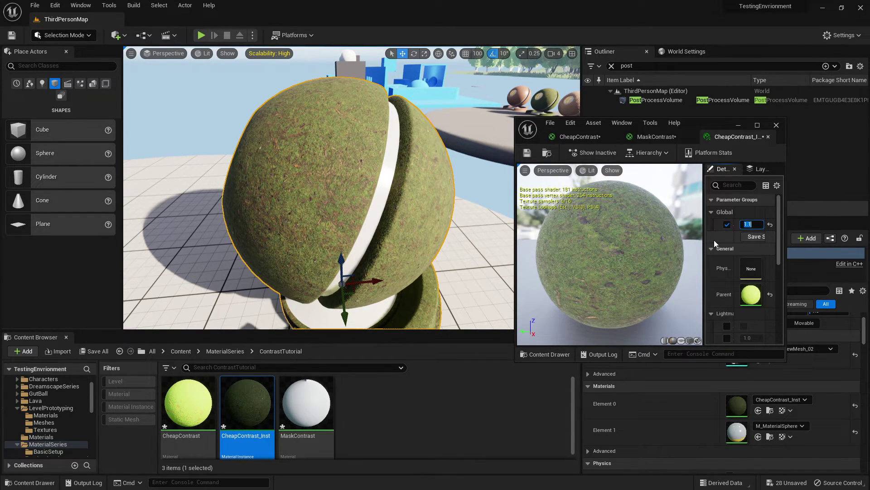
Compare the material ball with the contrast of CheapContrast_Inst set to 1, 1.3 and 1 again.
type("1")
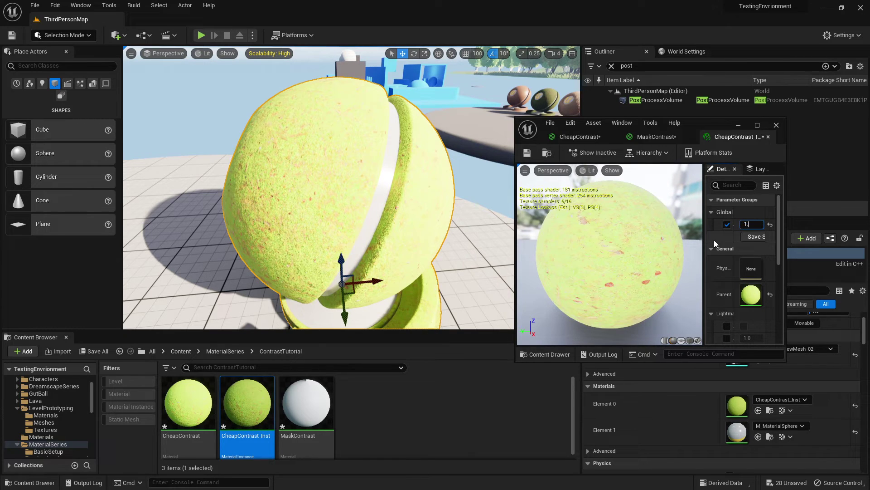
key("Return")
type("1.3")
key("Return")
type("1")
key("Return")
Test lower contrast on the material ball with values of 0.5, 0 and -1.
key("BackSpace")
type(".5")
key("Return")
type("0")
key("Return")
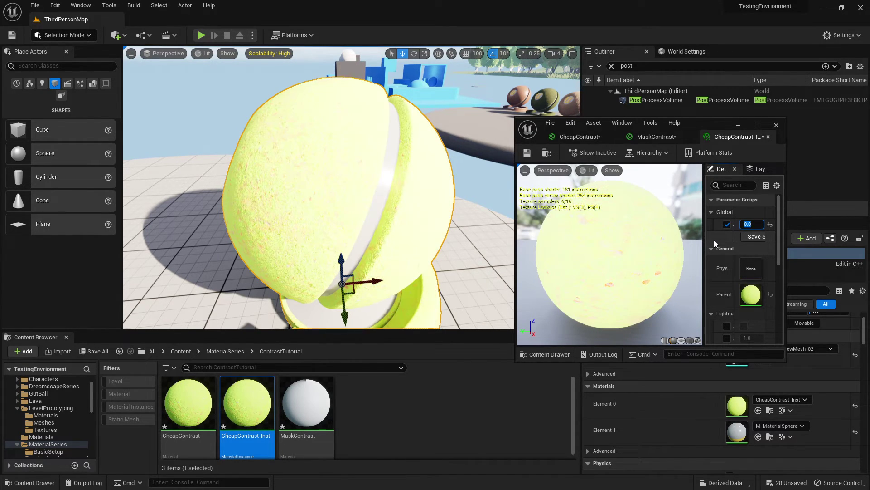
type("-1")
key("Return")
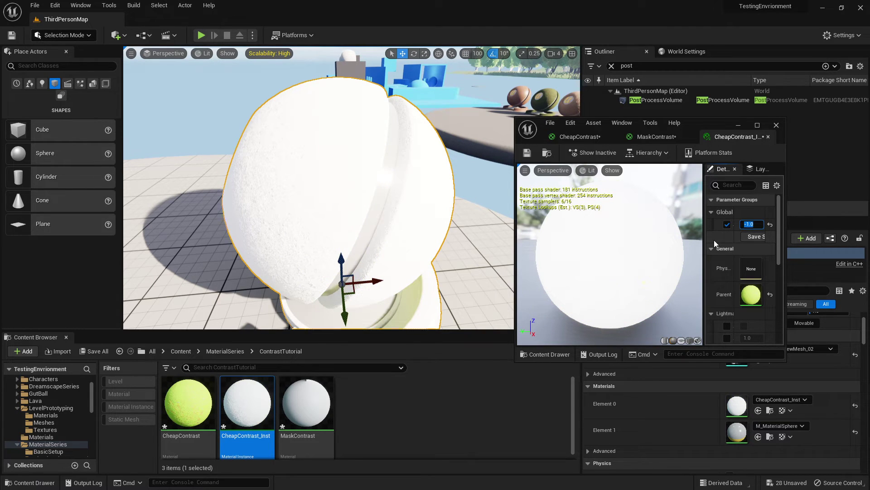
Set the contrast of CheapContrast_Inst back to 0 and raise it to 1.
type("0")
key("Return")
type("1")
key("Return")
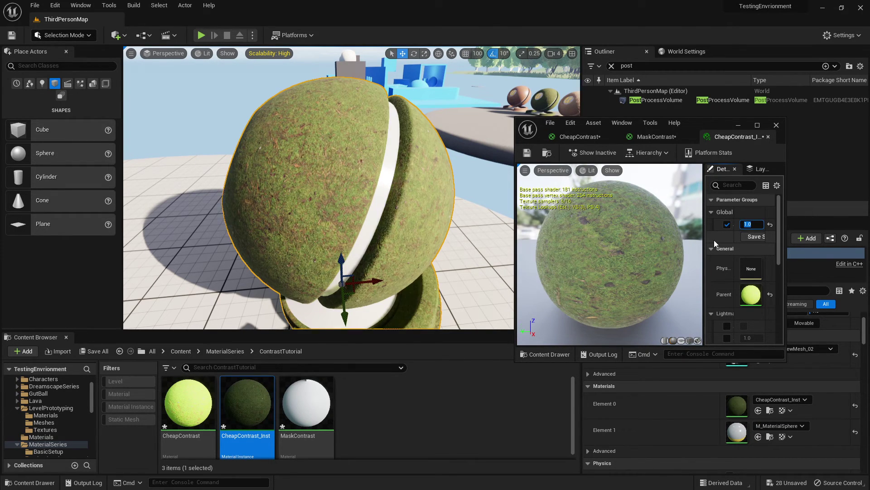
right_click_drag(382, 180, 399, 170)
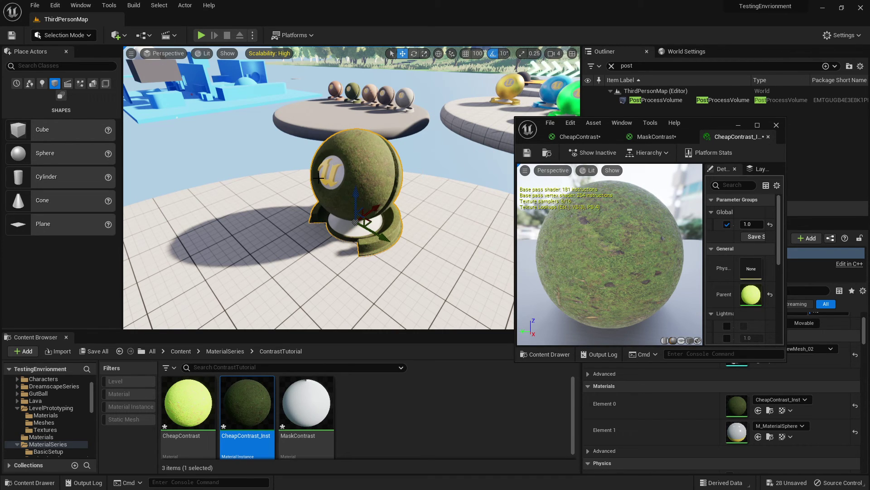
right_click_drag(318, 178, 335, 174)
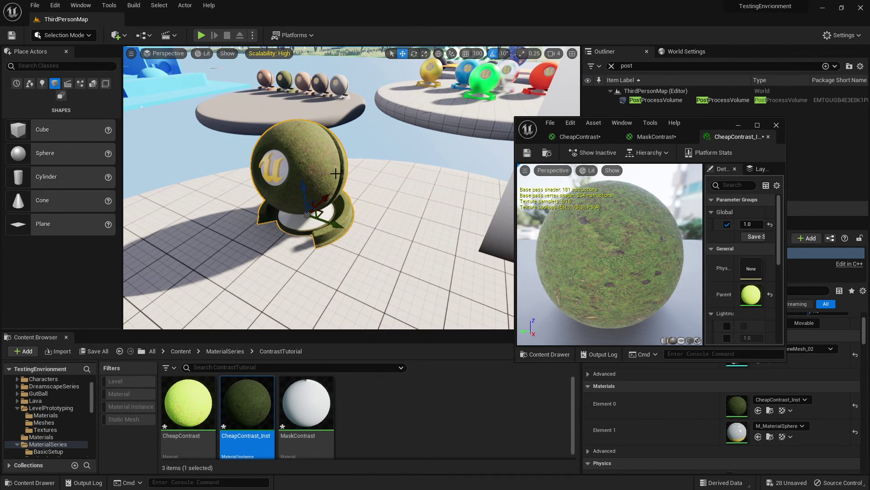
right_click_drag(336, 173, 314, 174)
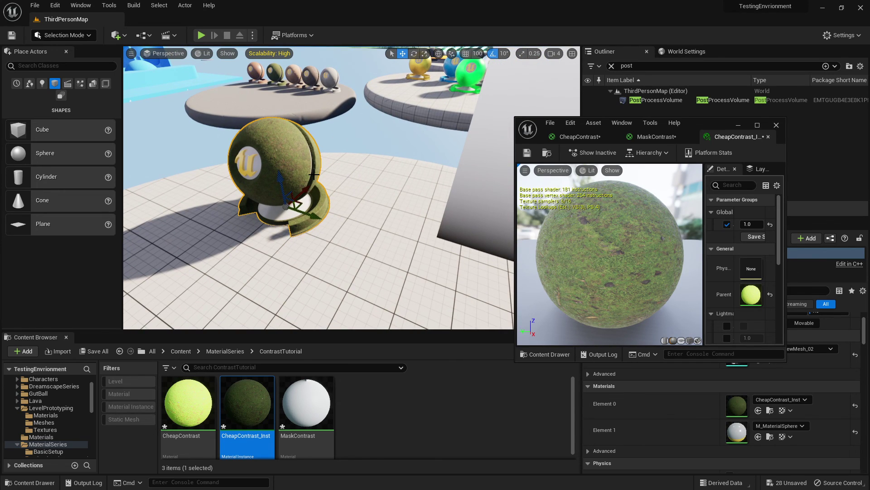